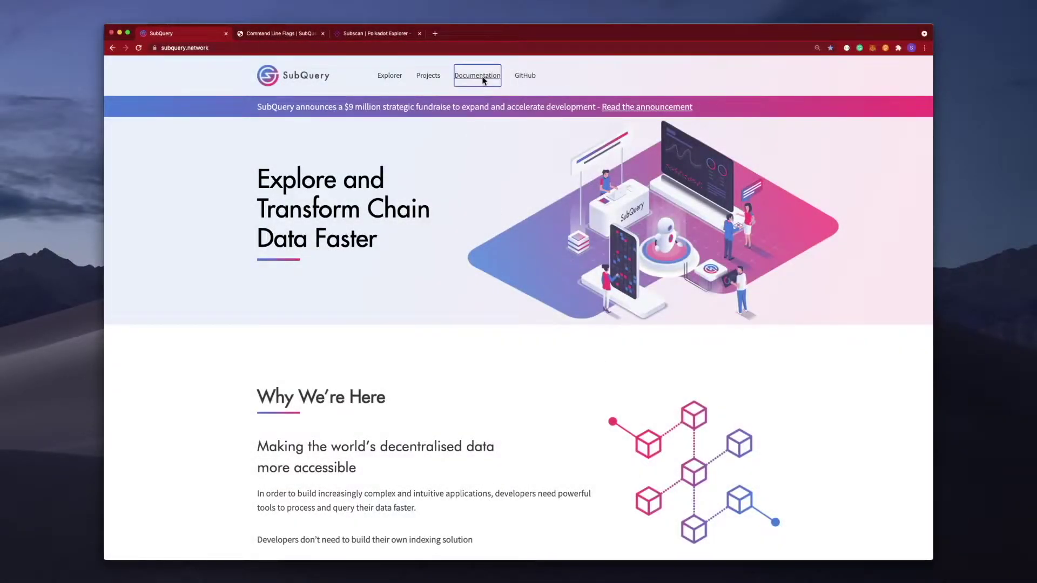
Open the Documentation link from the subquery.network top navigation in a new tab
click(481, 81)
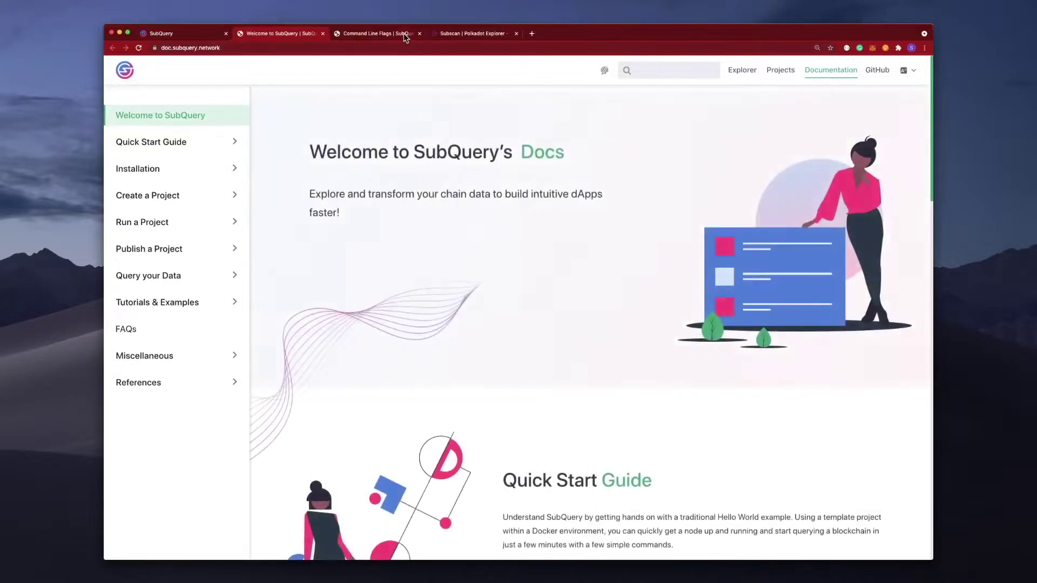
Open Create a Project > GraphQL Schema and go to its One-to-Many relationships section
click(234, 199)
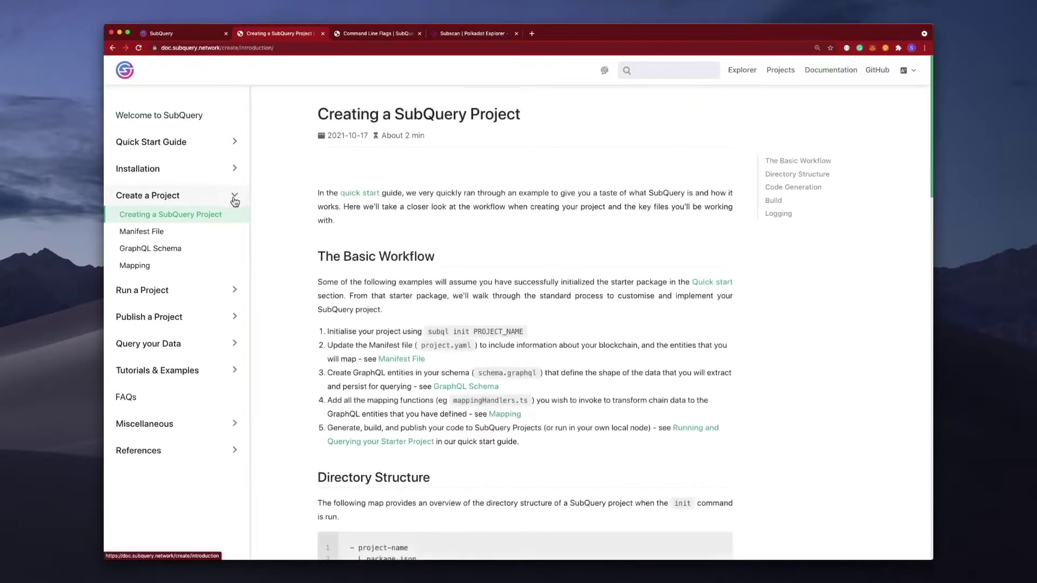
click(172, 253)
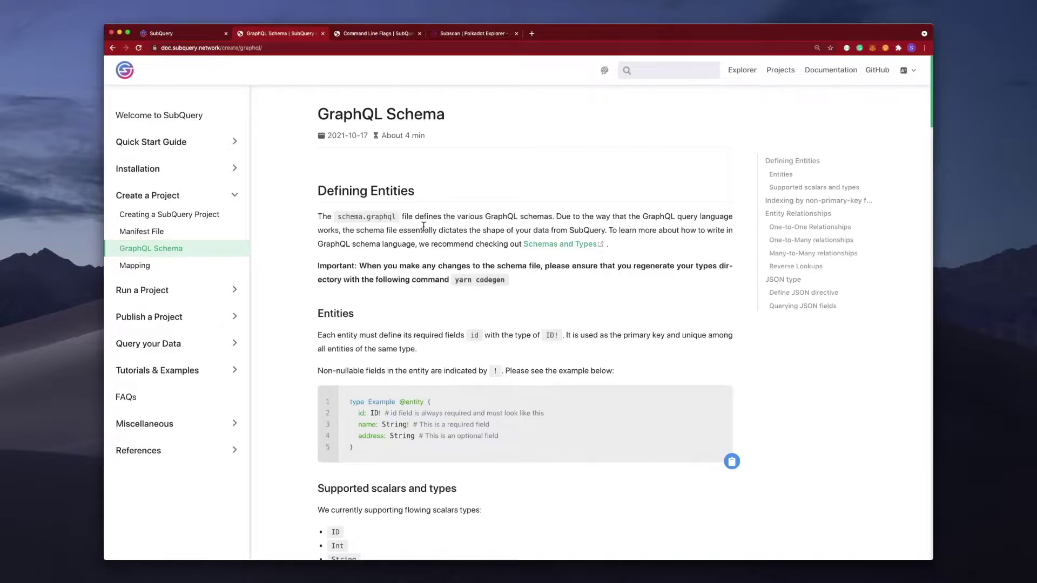
scroll(422, 226, down, 1)
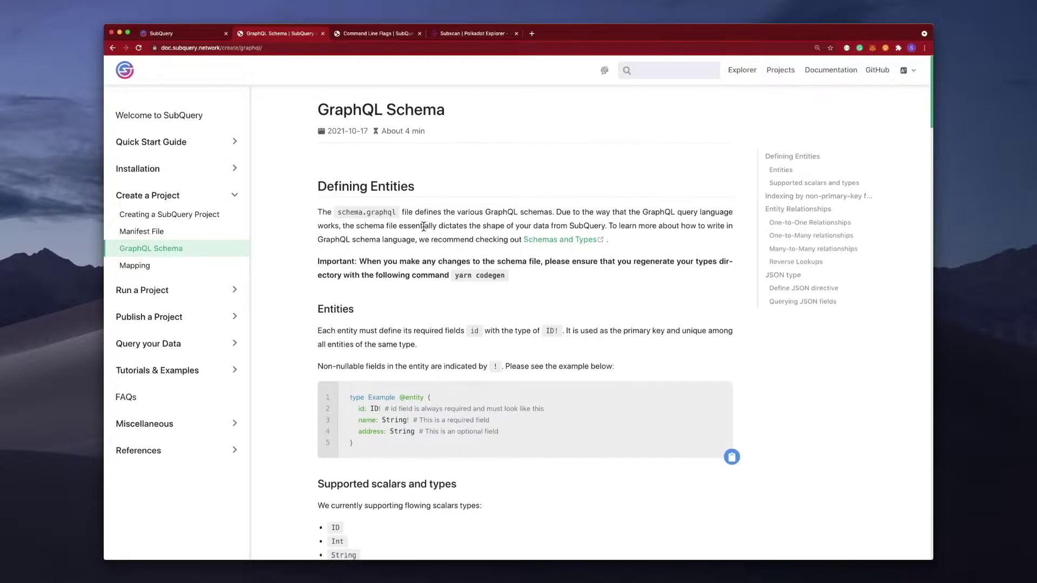
scroll(422, 230, down, 1)
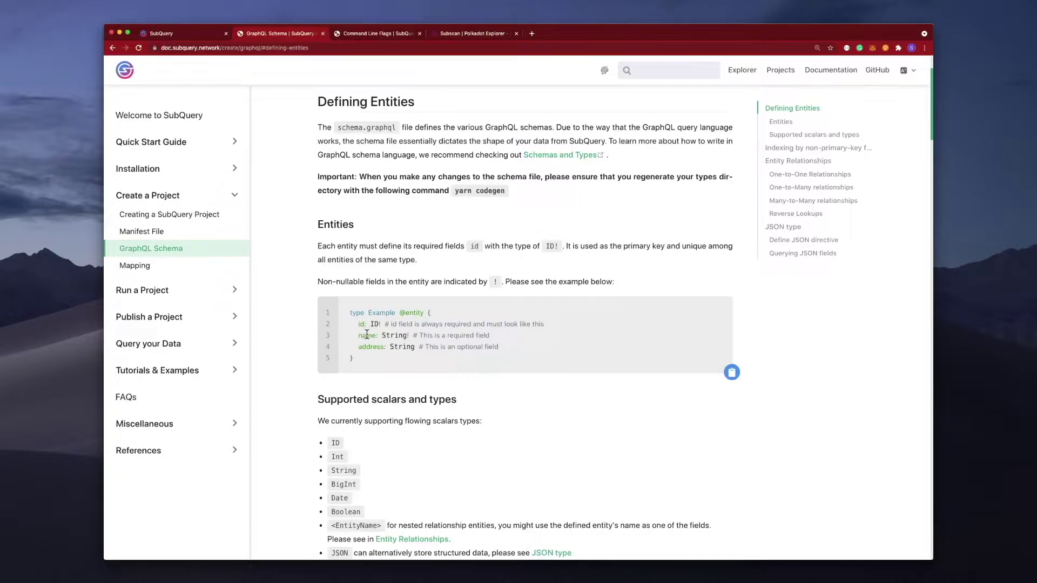
scroll(367, 335, up, 1)
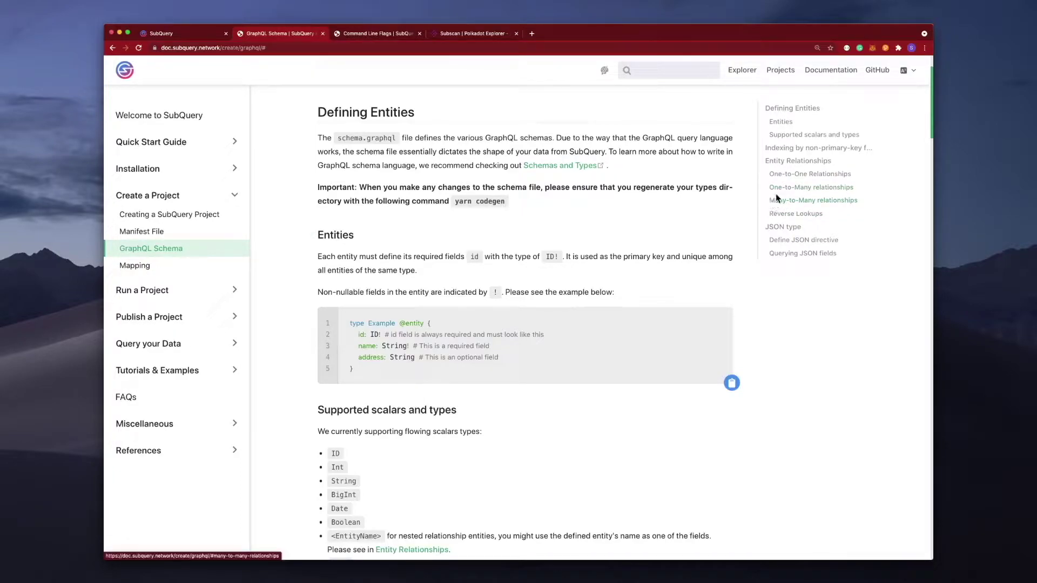
click(808, 191)
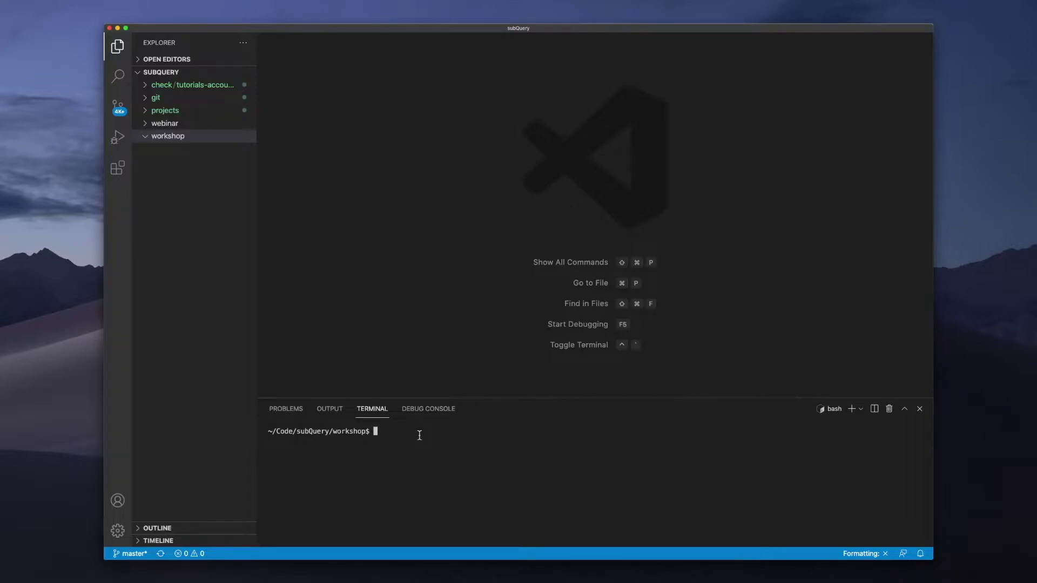
text(subql init account-transfer)
Accept the default subql init prompts for account-transfer and open schema.graphql
key(Return)
key(Return)
key(Return)
text(sa)
key(Return)
key(Return)
key(Return)
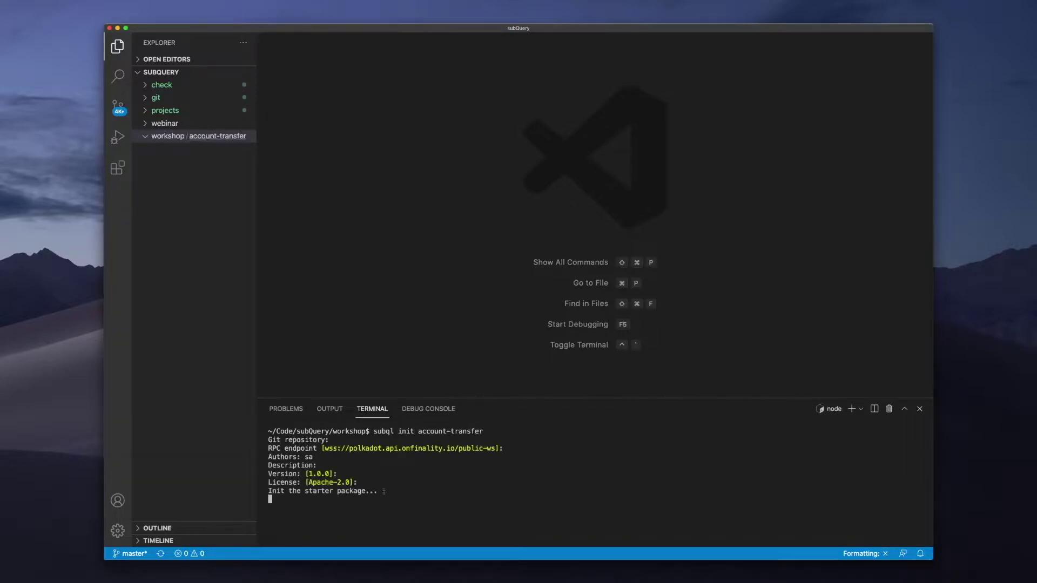
text(cd account-transfer/)
key(Return)
text(yarn install)
key(Return)
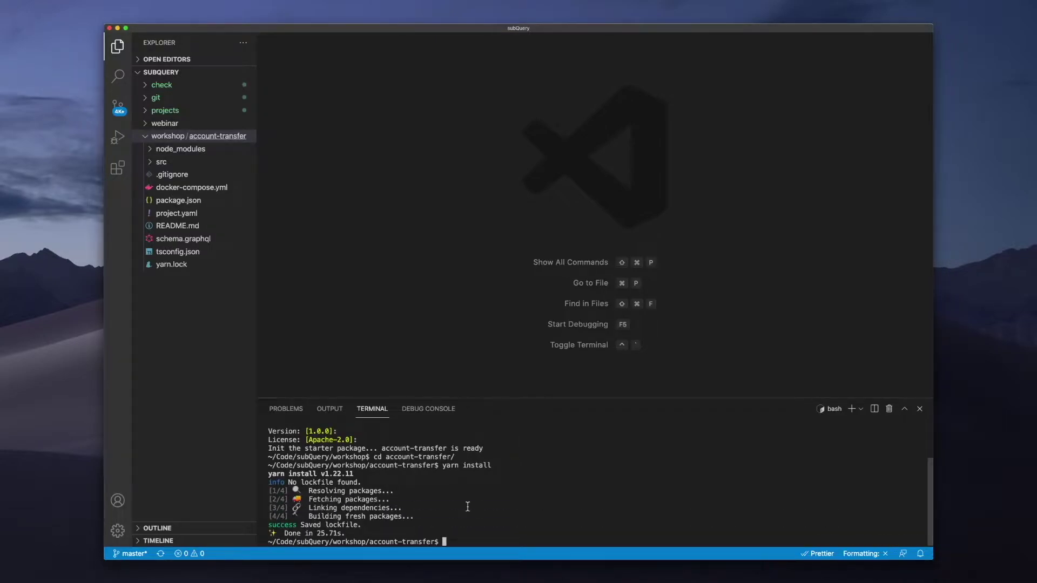
click(183, 240)
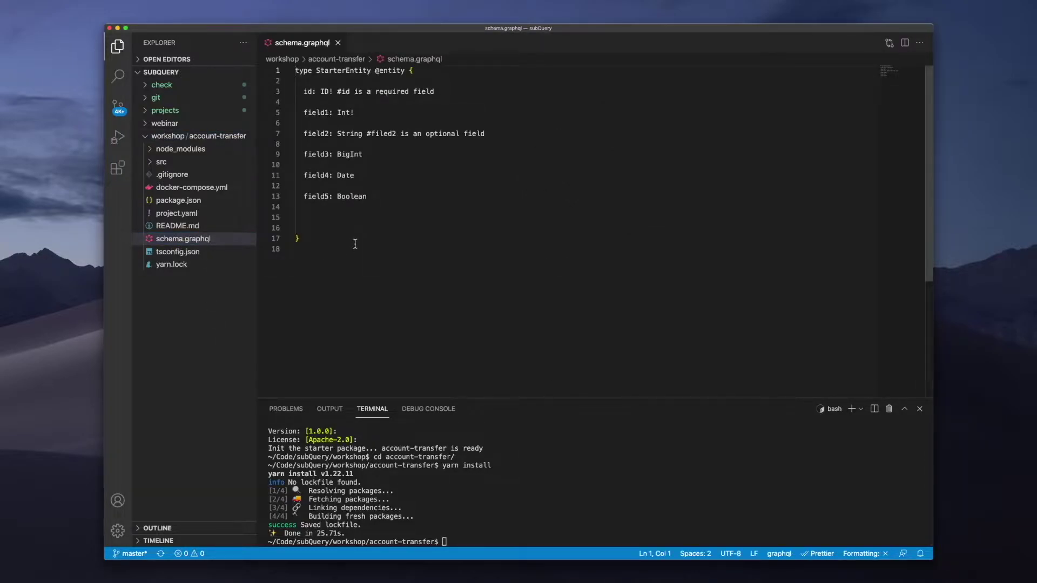
Replace the starter schema with the pasted Account and Transfer entities and save
drag(335, 272, 293, 69)
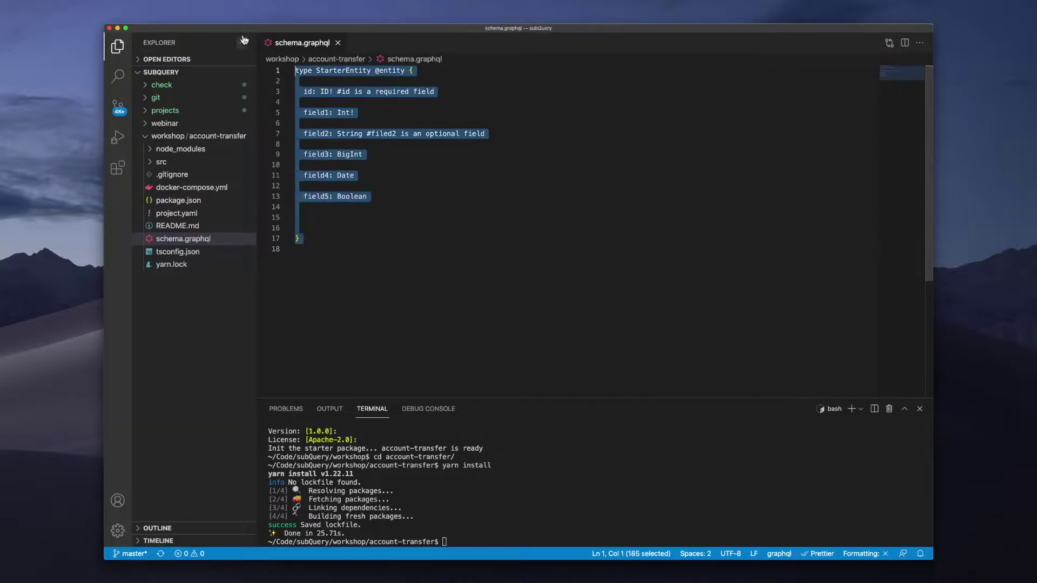
key(BackSpace)
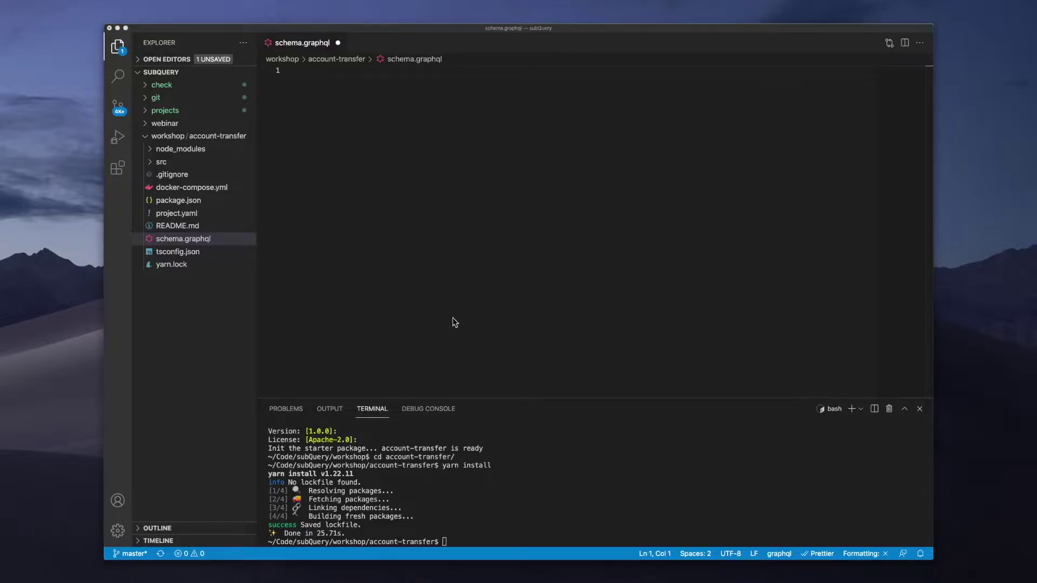
click(329, 82)
text(type Account @entity {   id: ID! #this primary key is set as the toAddress }  type Transfer @entity {   id: ID!   amount: BigInt   blockNumber: BigInt   to: Account! # receiving address })
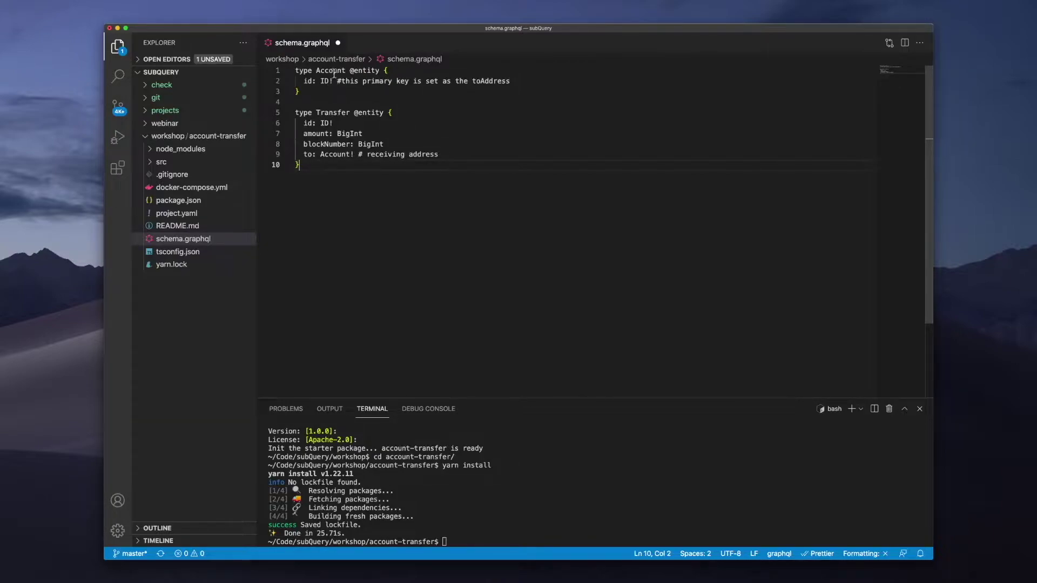
key(super+s)
Review the Account id and Transfer's to field, then open project.yaml
click(332, 92)
click(331, 70)
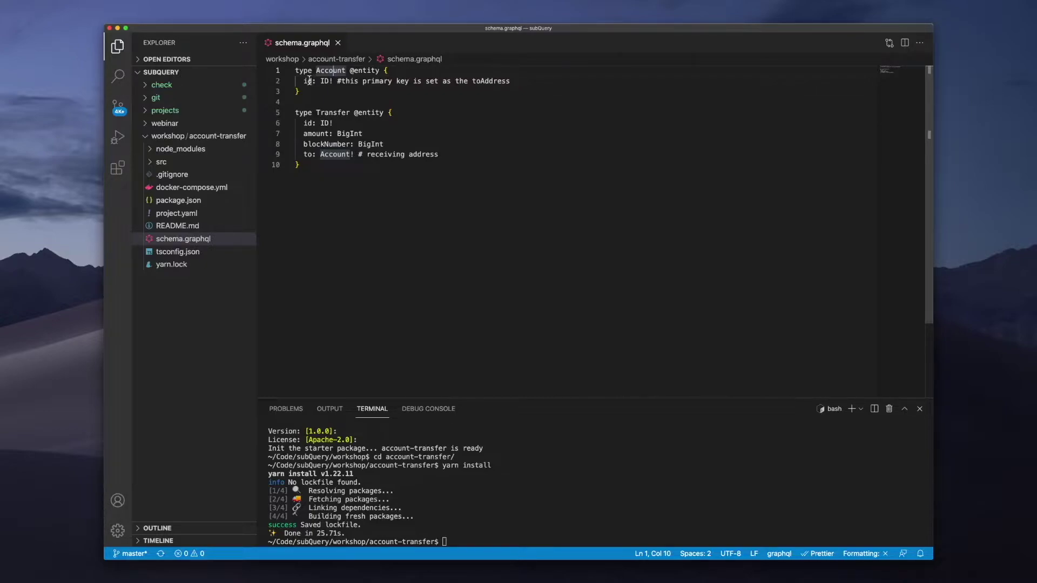
double_click(308, 80)
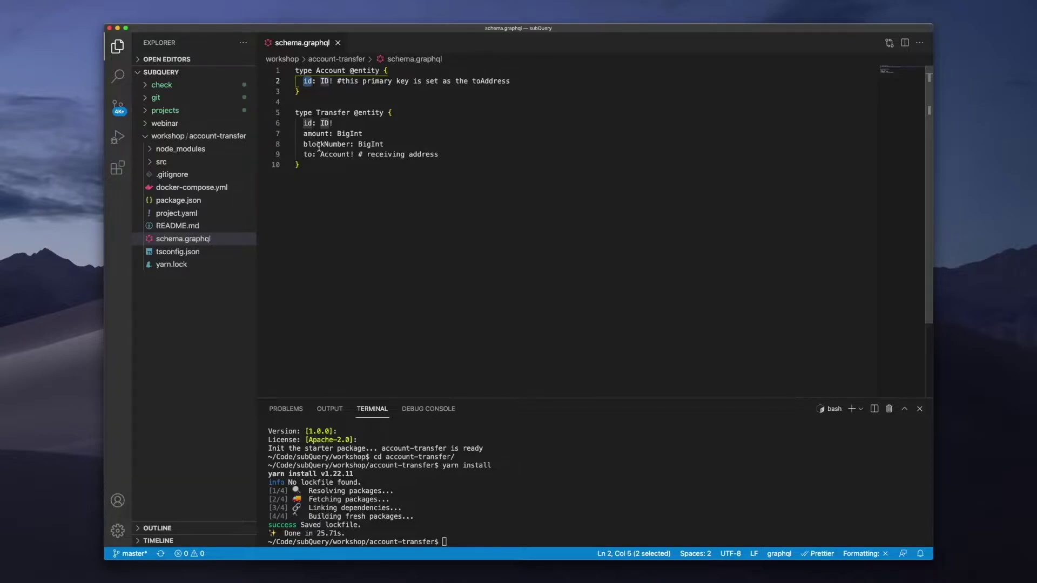
click(310, 154)
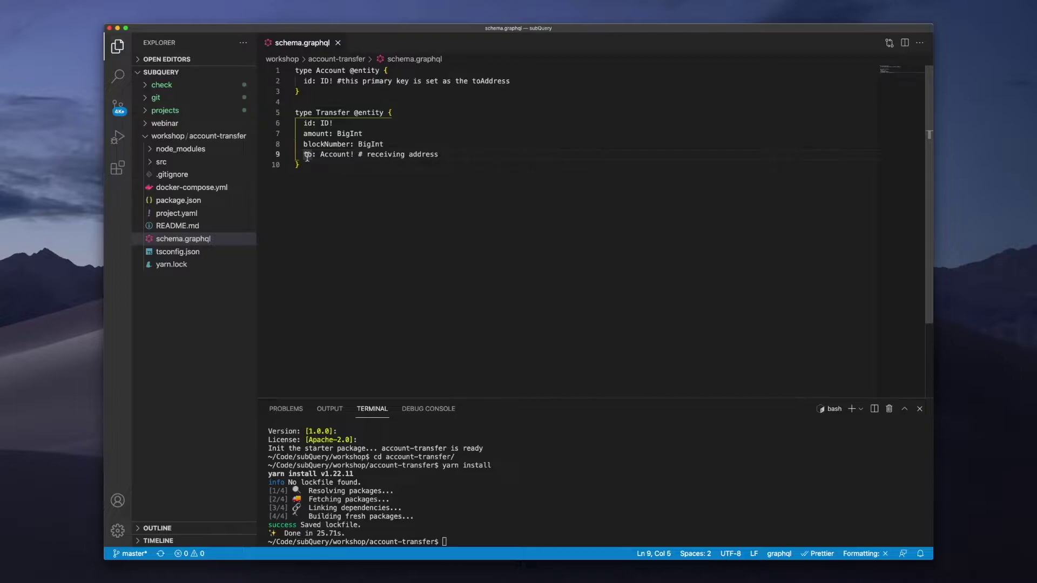
click(307, 156)
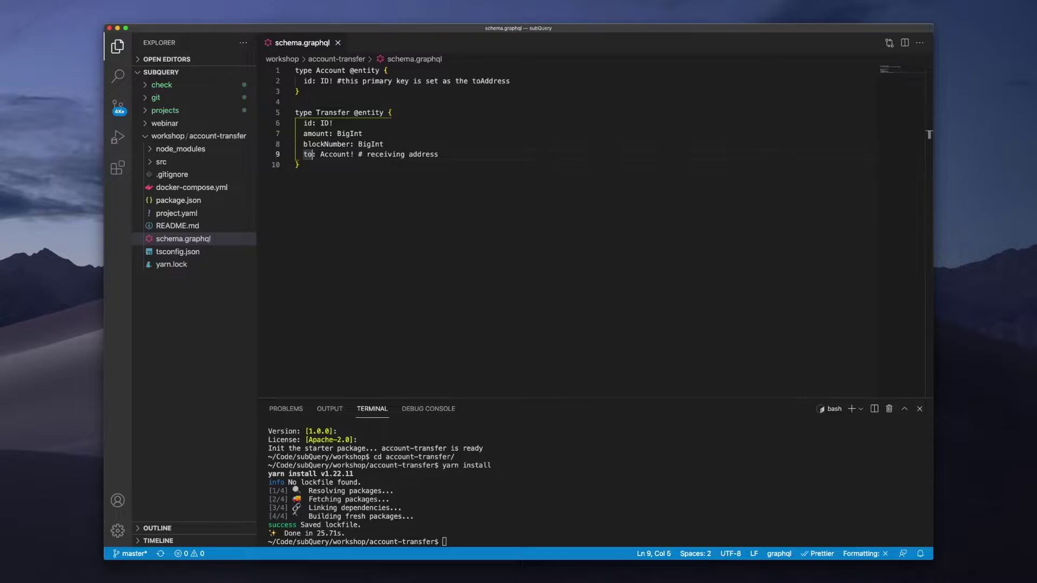
mouse_move(195, 195)
click(185, 215)
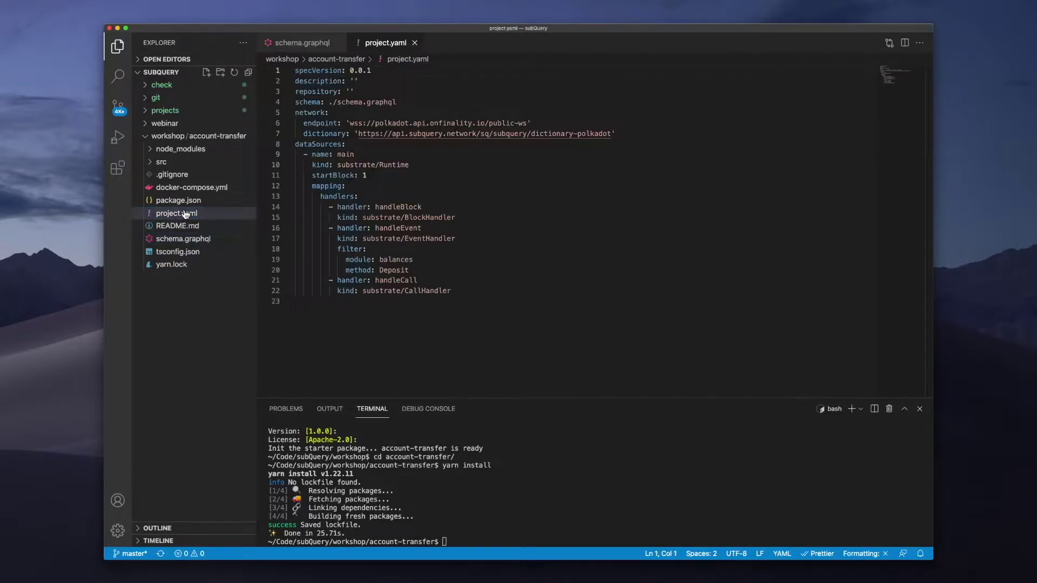
Delete the handleCall and handleBlock handlers from project.yaml
click(454, 292)
drag(454, 292, 274, 285)
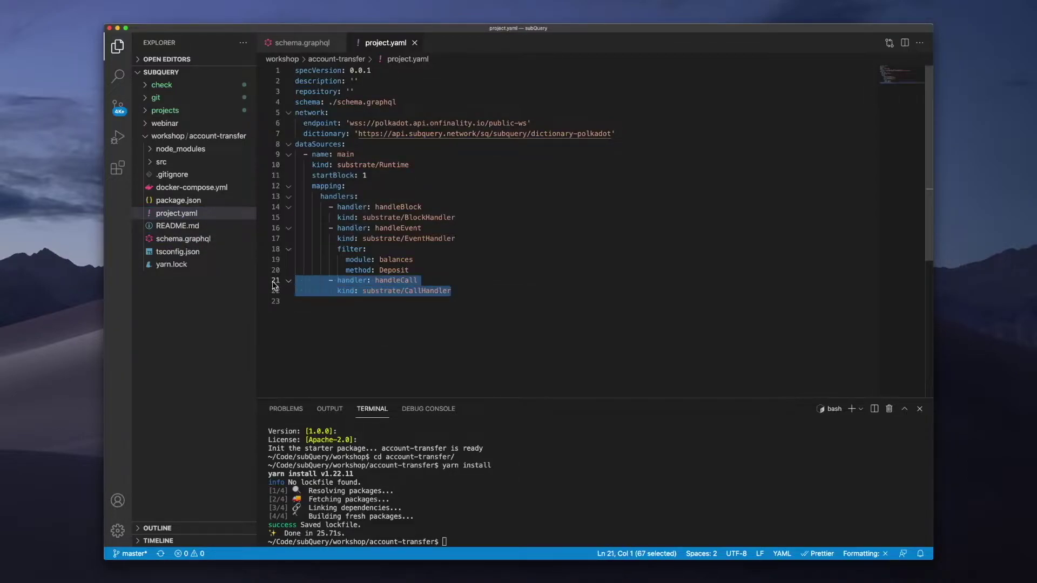
key(BackSpace)
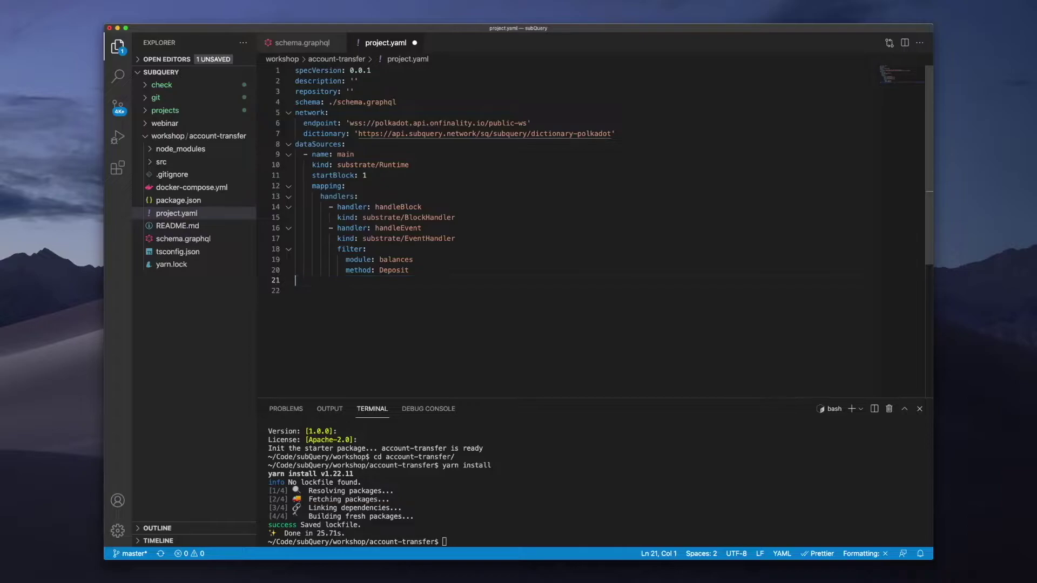
key(BackSpace)
drag(468, 219, 285, 207)
key(BackSpace)
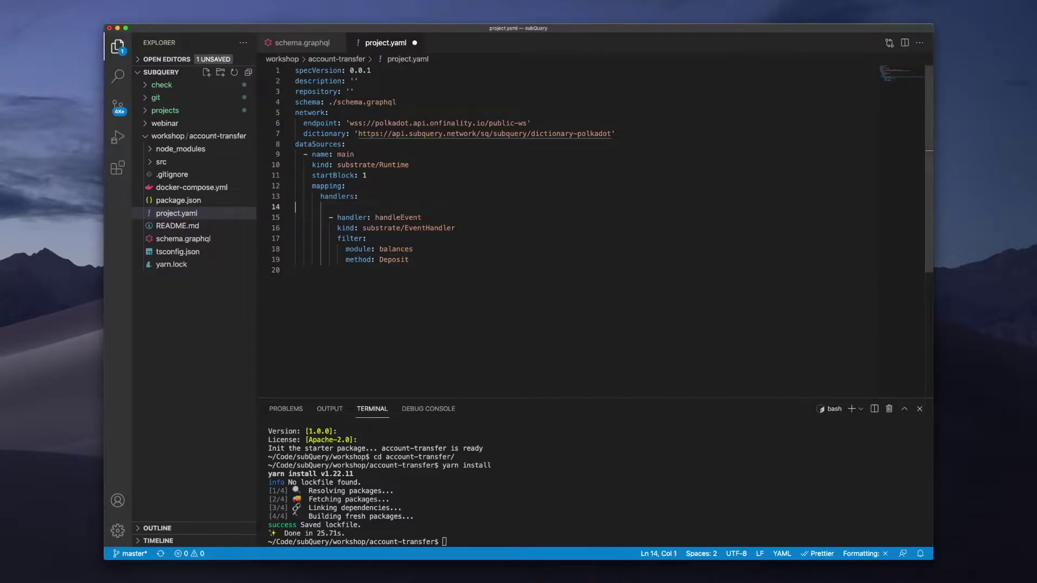
key(BackSpace)
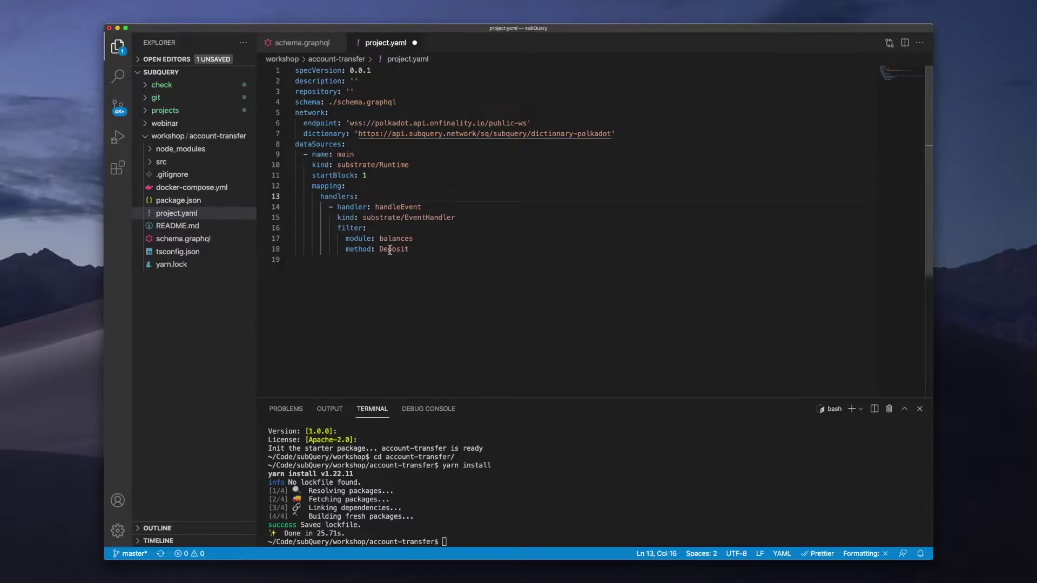
Change the event filter method from Deposit to Transfer and save the manifest
double_click(389, 250)
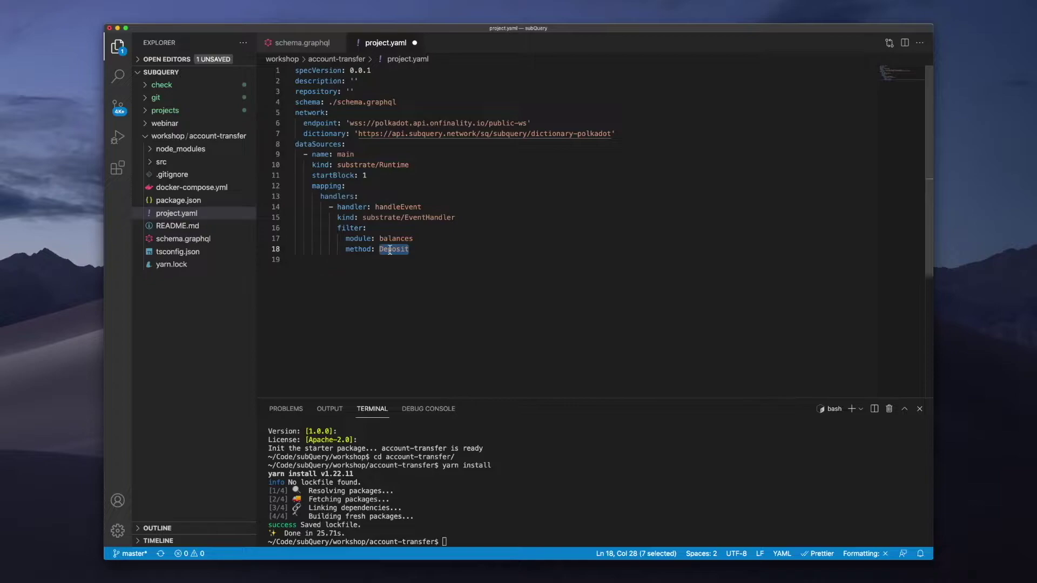
text(Transfer)
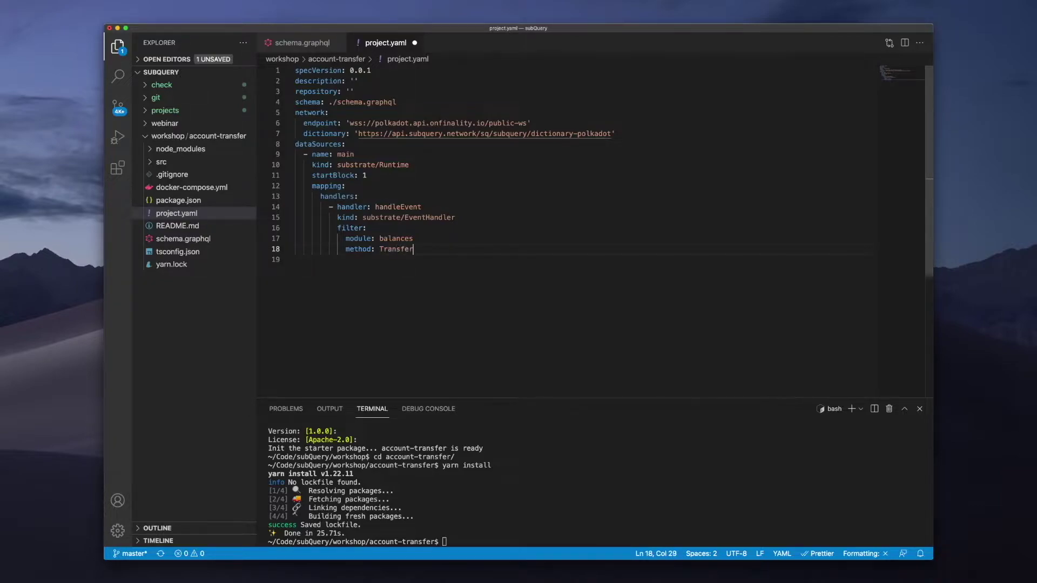
key(ctrl+s)
click(337, 330)
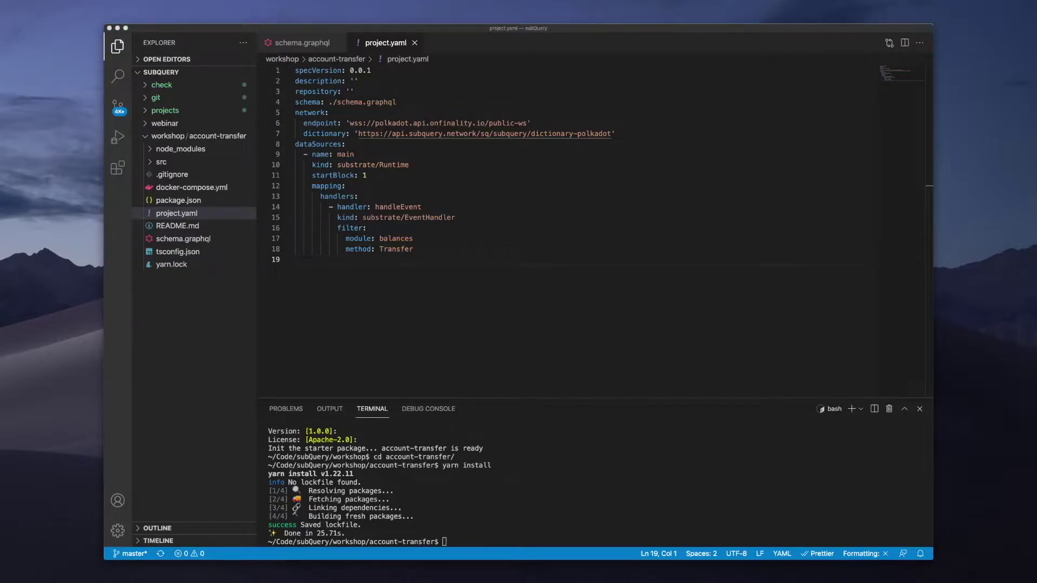
Open src/mappings/mappingHandlers.ts and delete the handleCall and handleBlock functions
click(151, 164)
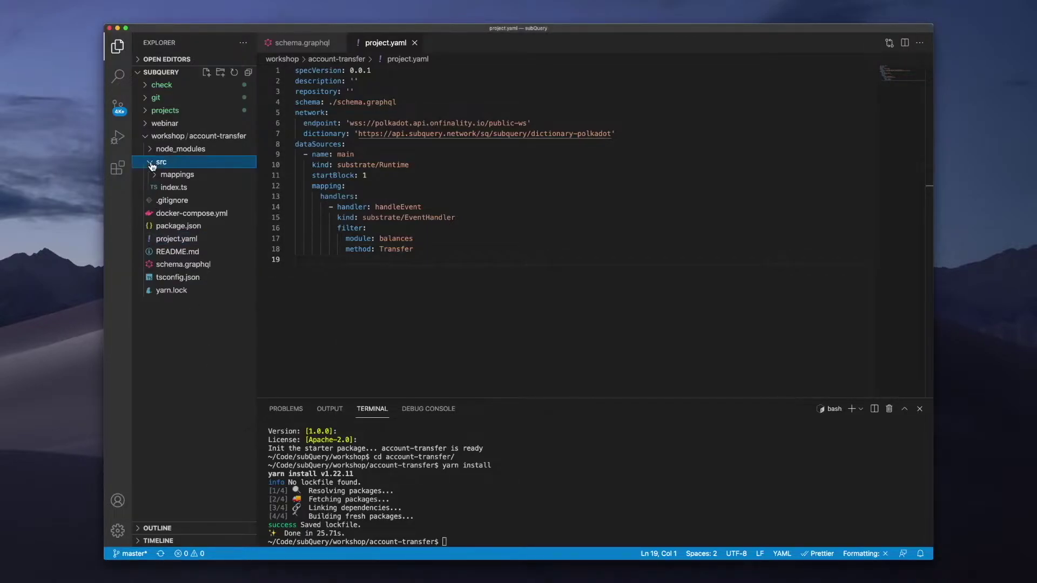
click(160, 177)
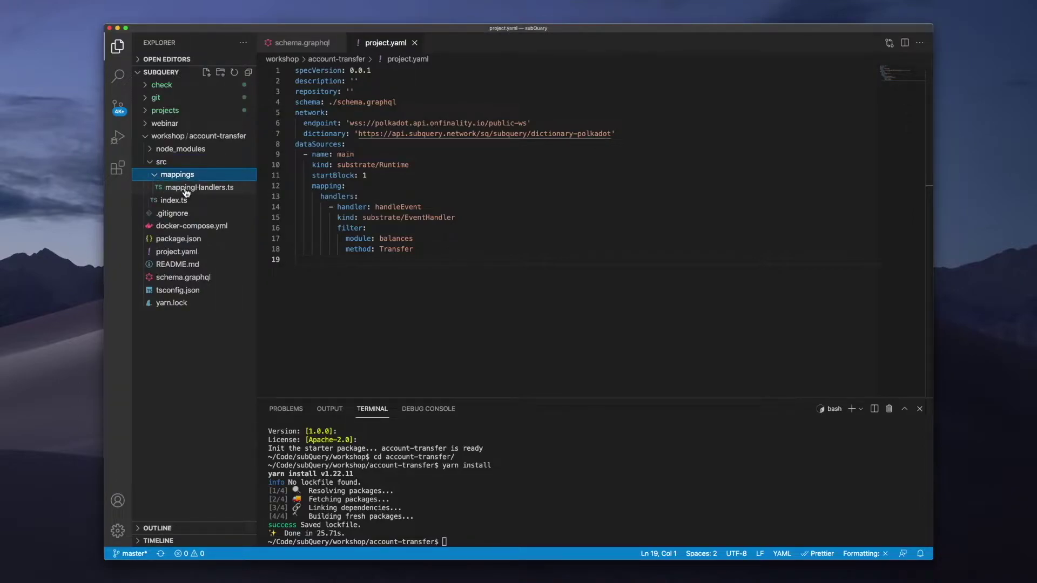
click(185, 188)
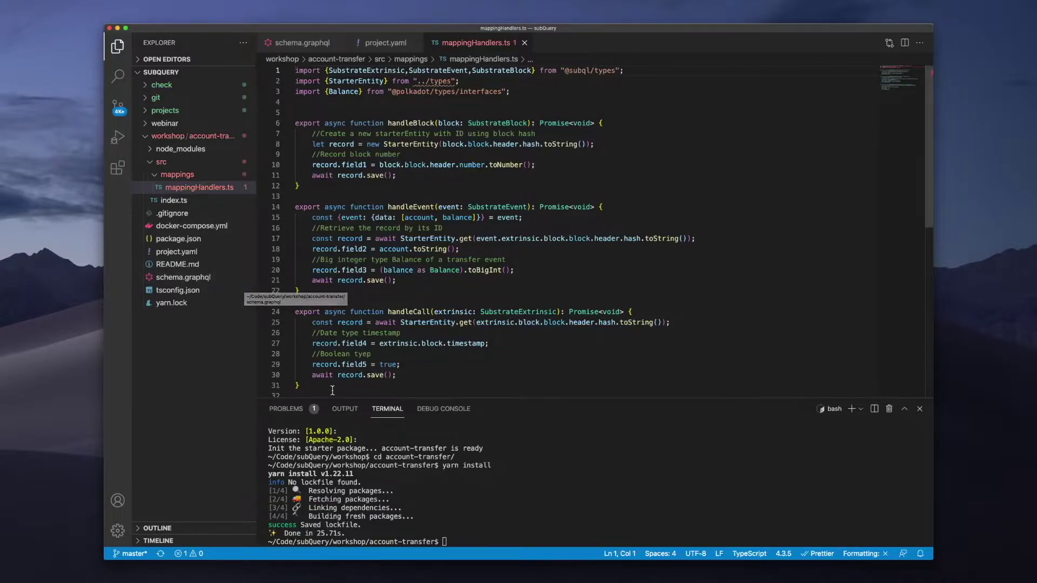
drag(323, 386, 264, 303)
key(BackSpace)
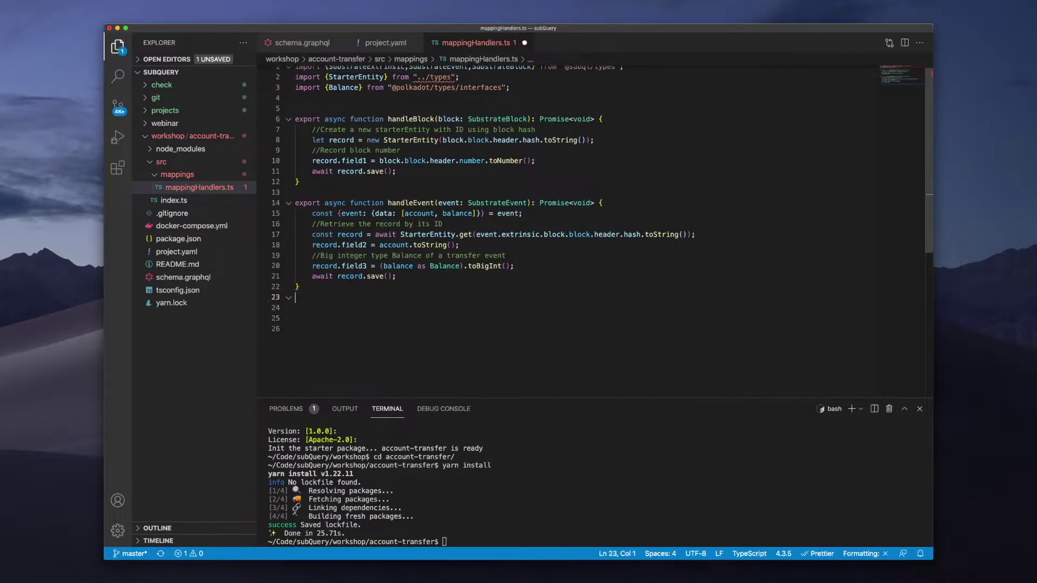
scroll(336, 295, up, 1)
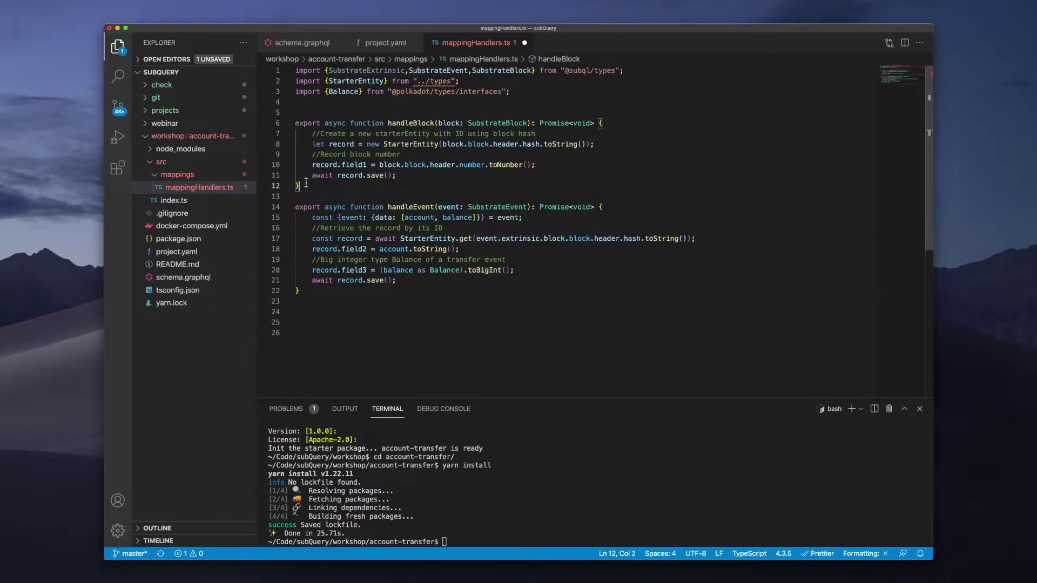
drag(297, 197, 295, 121)
key(BackSpace)
key(BackSpace)
key(BackSpace)
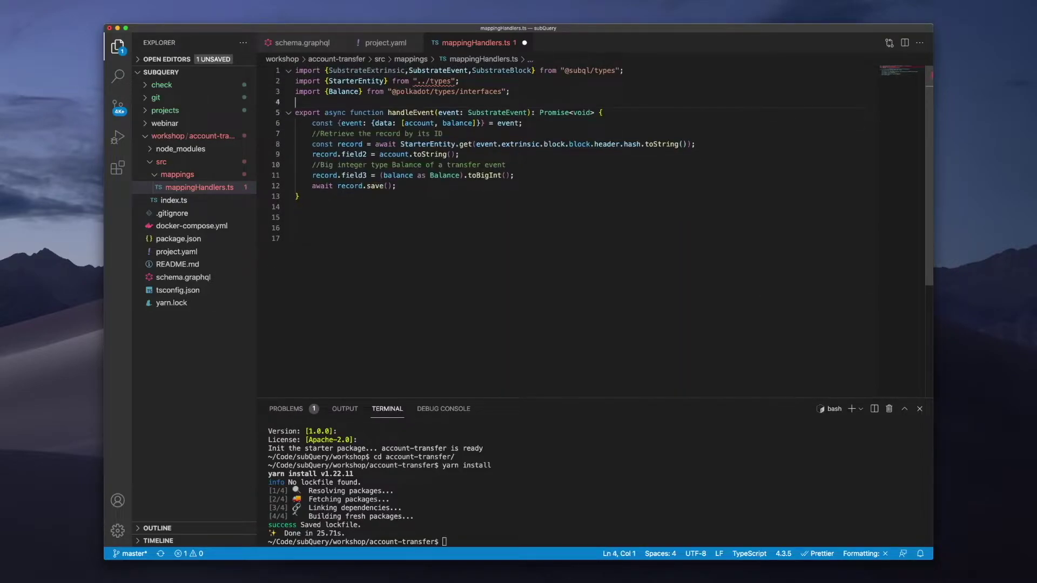
Trim the line 1 imports down to SubstrateEvent and save
click(387, 71)
double_click(388, 70)
key(BackSpace)
key(Delete)
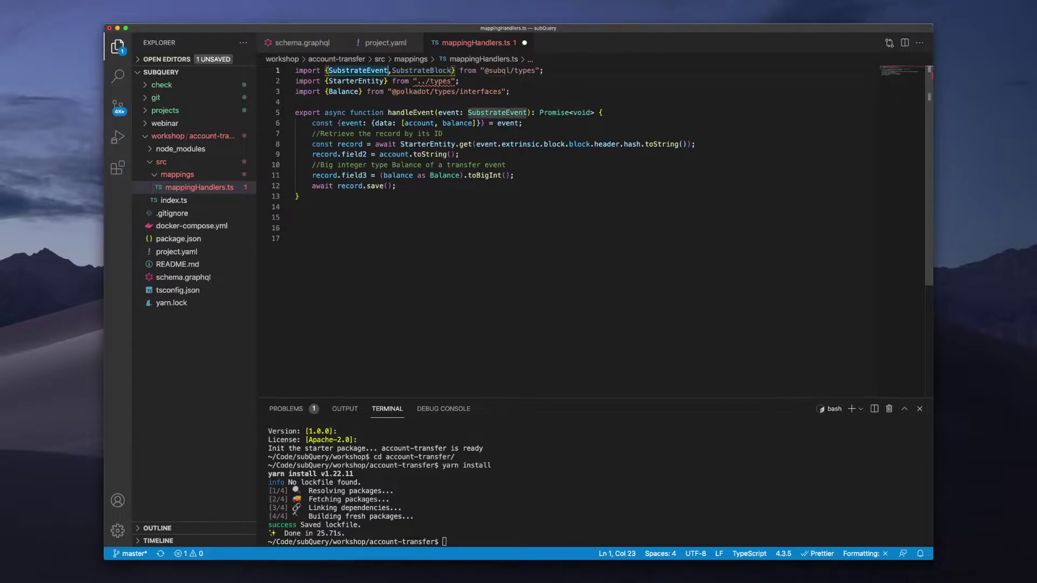
key(alt+Right)
key(shift+alt+Right)
key(shift+alt+Right)
key(BackSpace)
key(cmd+s)
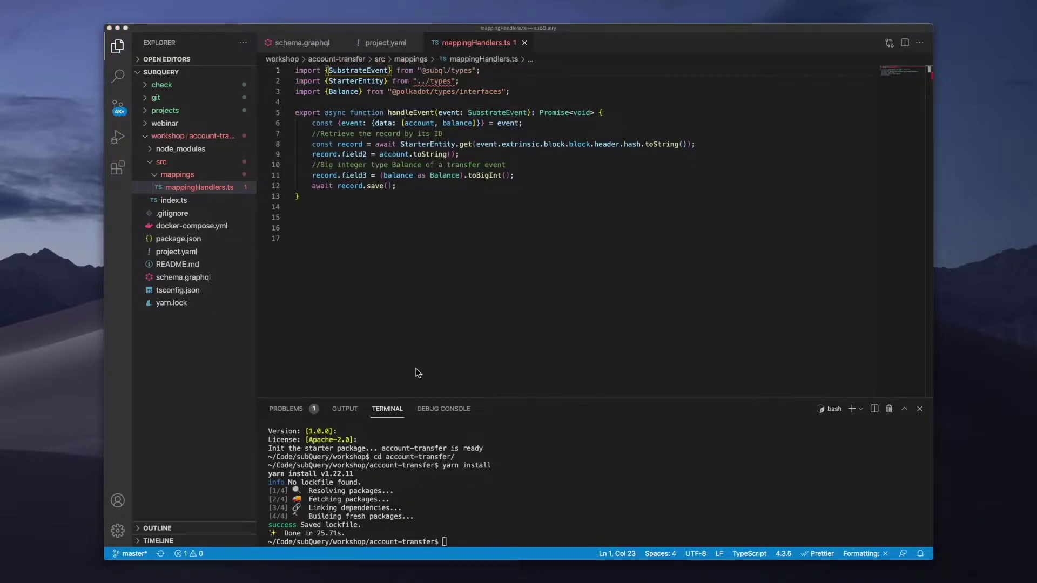
Replace the handleEvent body with the pasted Account/Transfer saving code
click(410, 182)
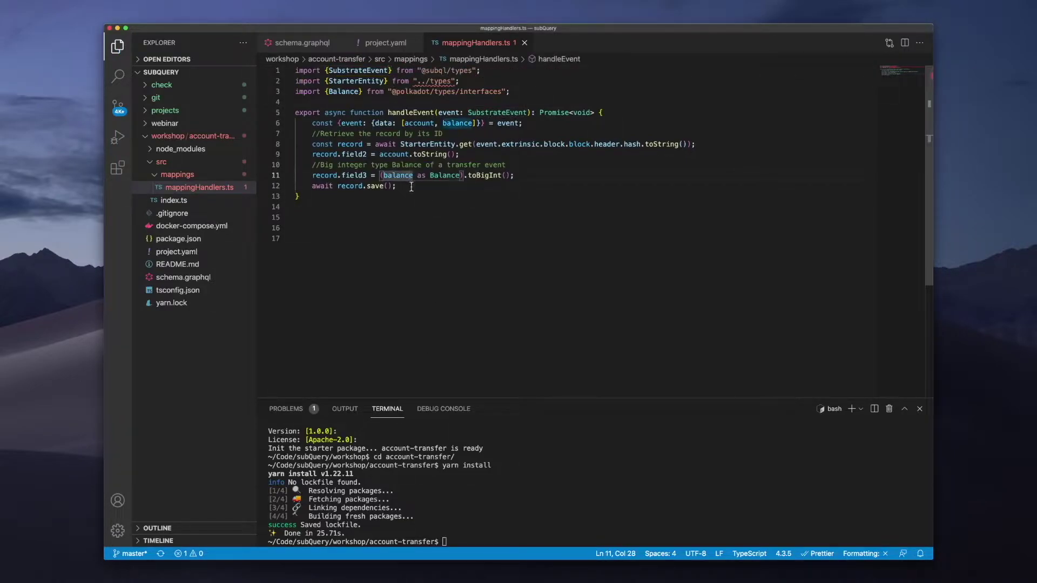
drag(401, 186, 279, 128)
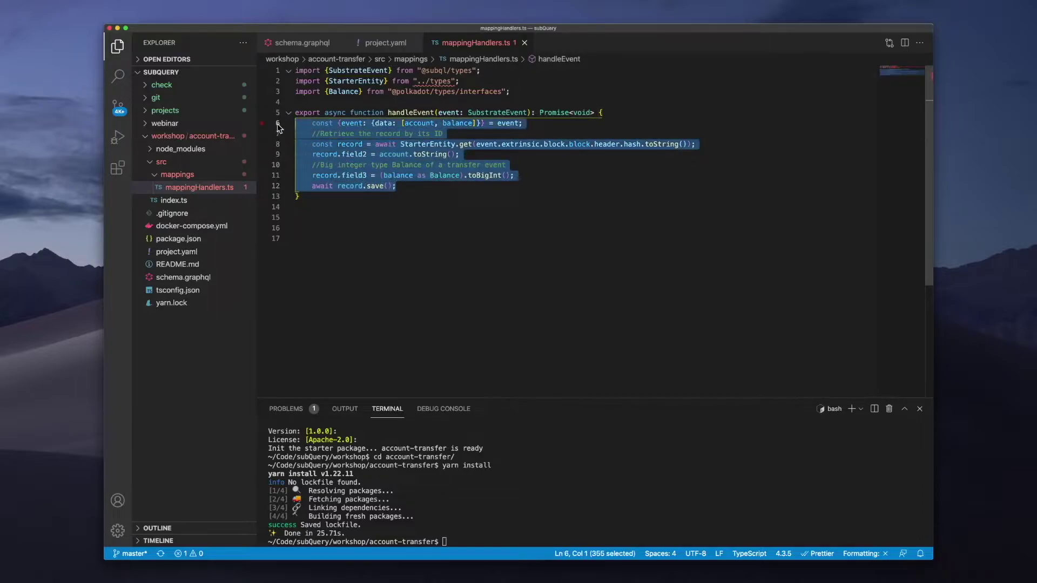
key(ctrl+v)
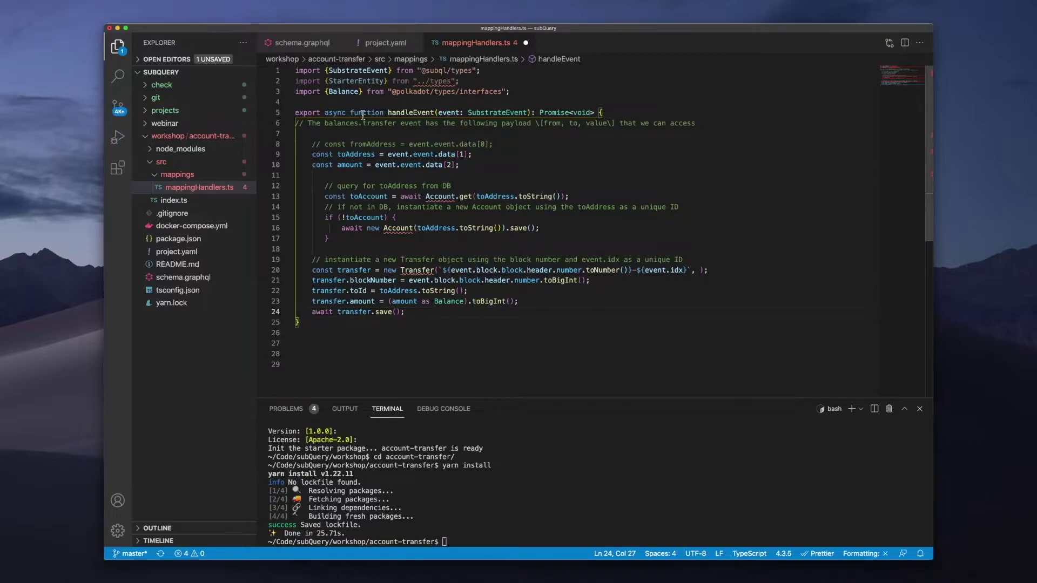
Run yarn codegen to generate the Account and Transfer model types
double_click(364, 81)
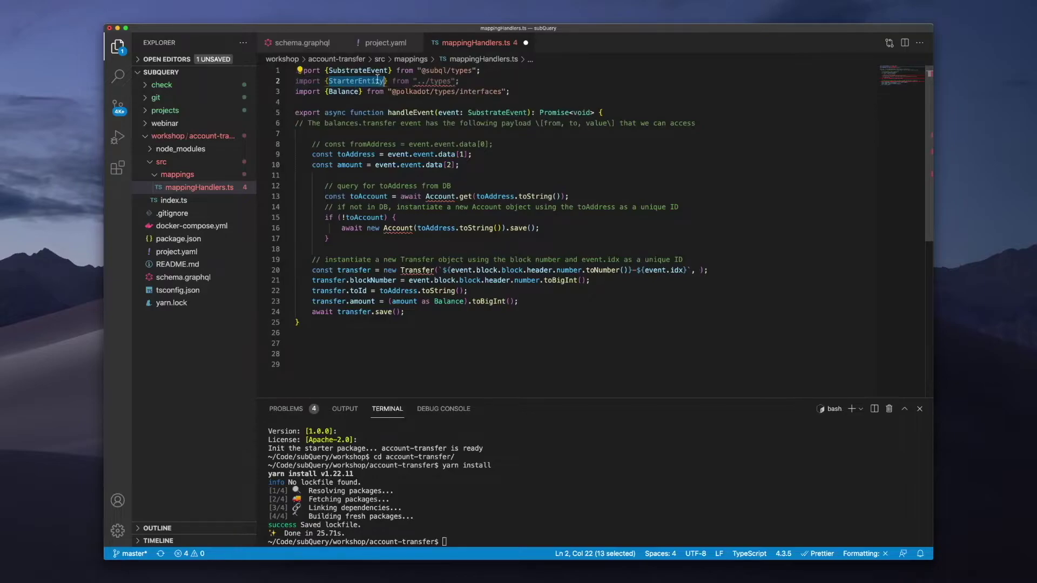
text(yarn)
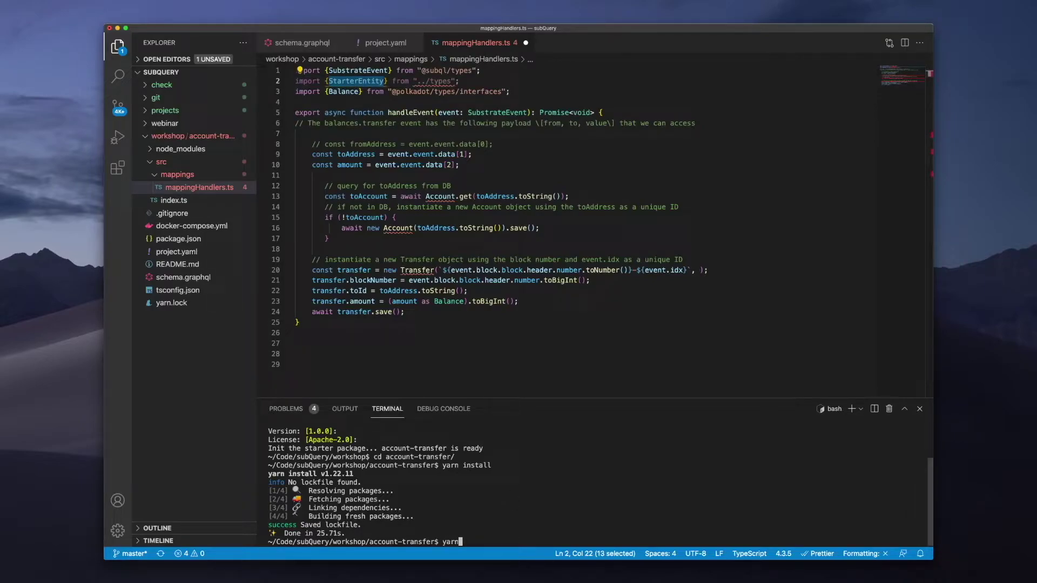
text( codeg)
text(en)
key(Return)
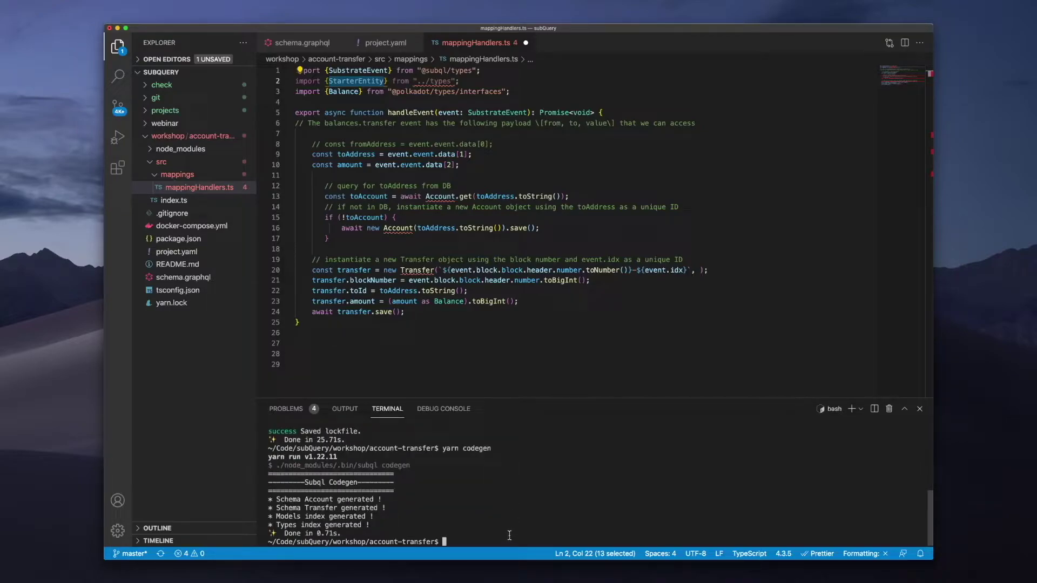
Show src/types/models, import Account and Transfer in place of StarterEntity, and save
click(154, 204)
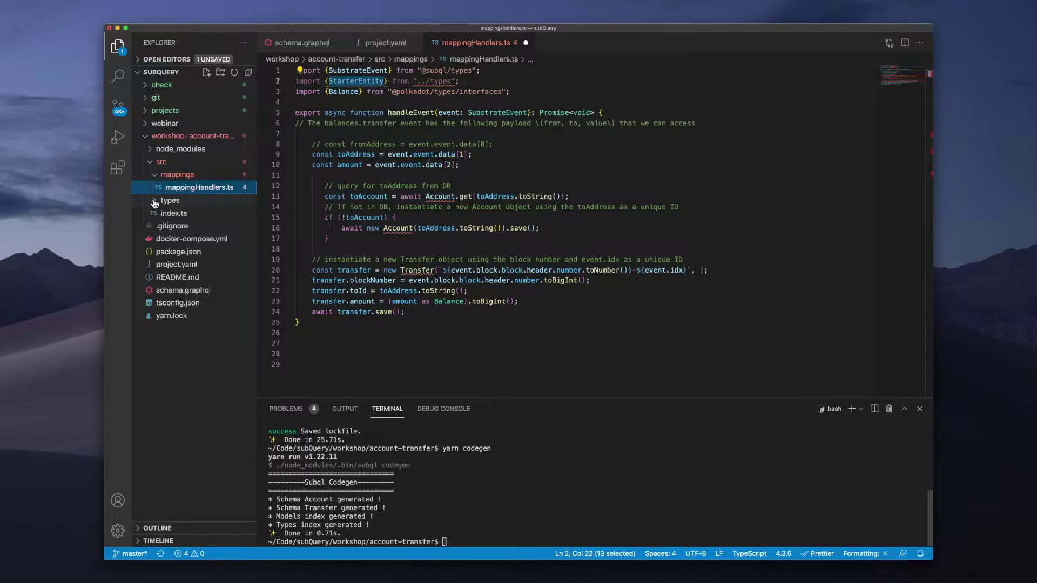
click(163, 214)
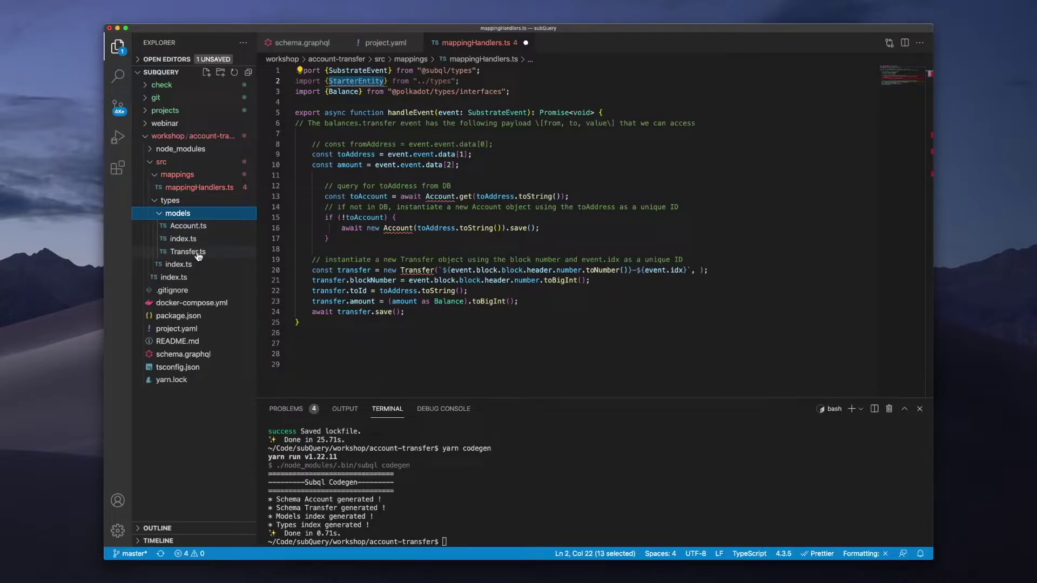
double_click(355, 81)
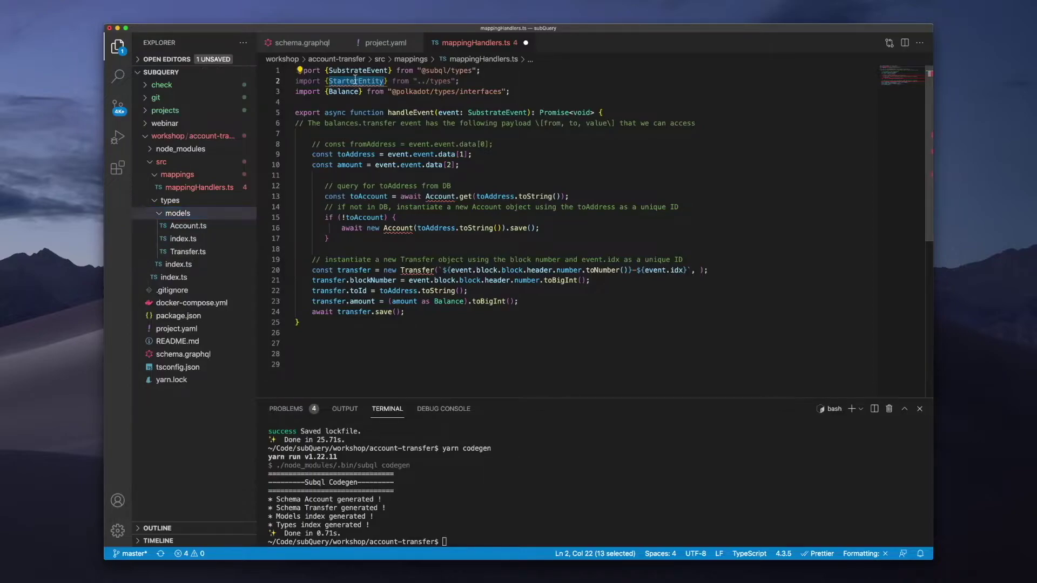
text(Account)
key(Return)
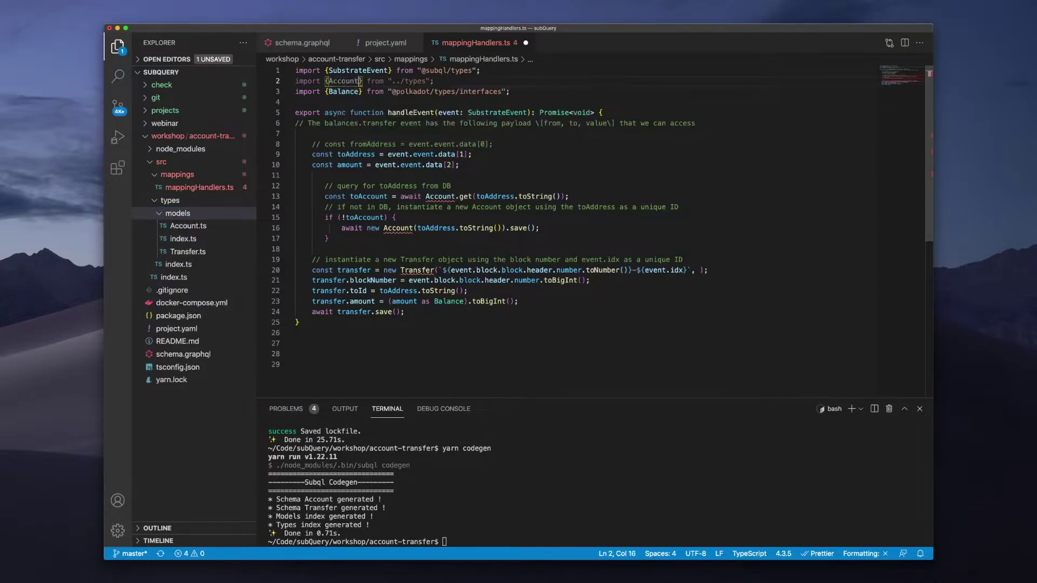
text(, )
text(Trans)
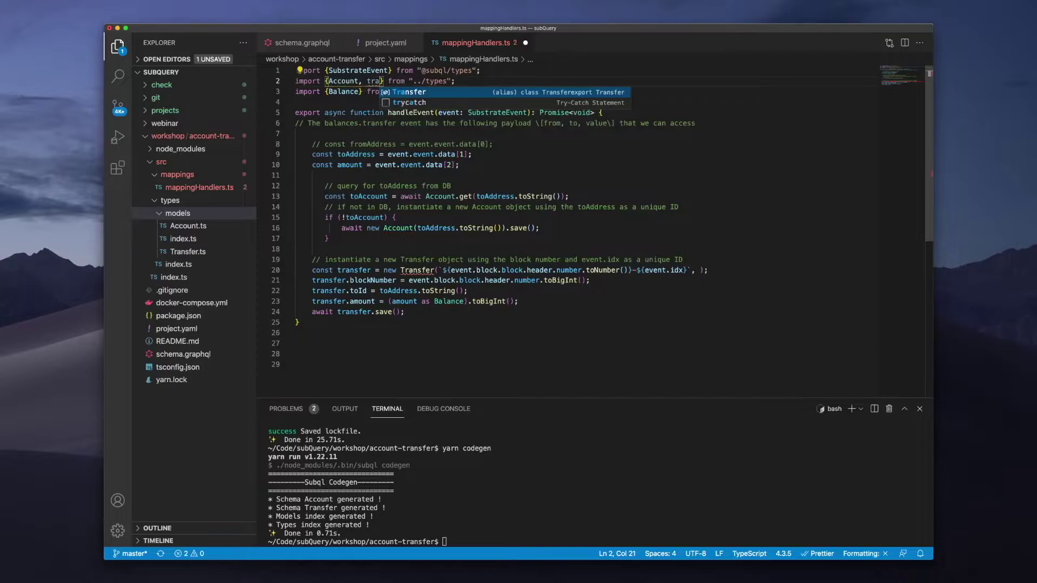
key(Return)
key(super+s)
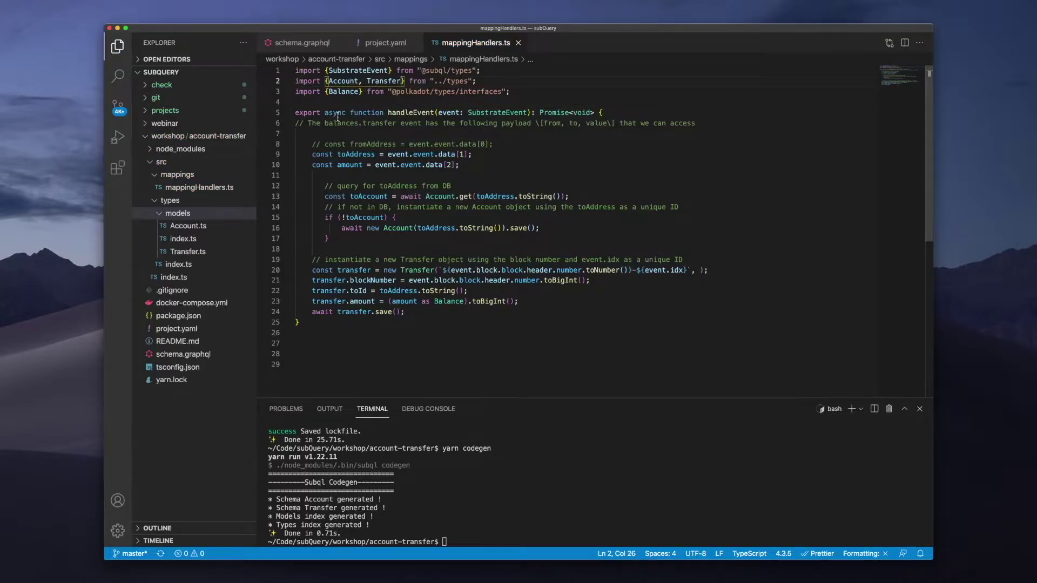
drag(325, 123, 396, 123)
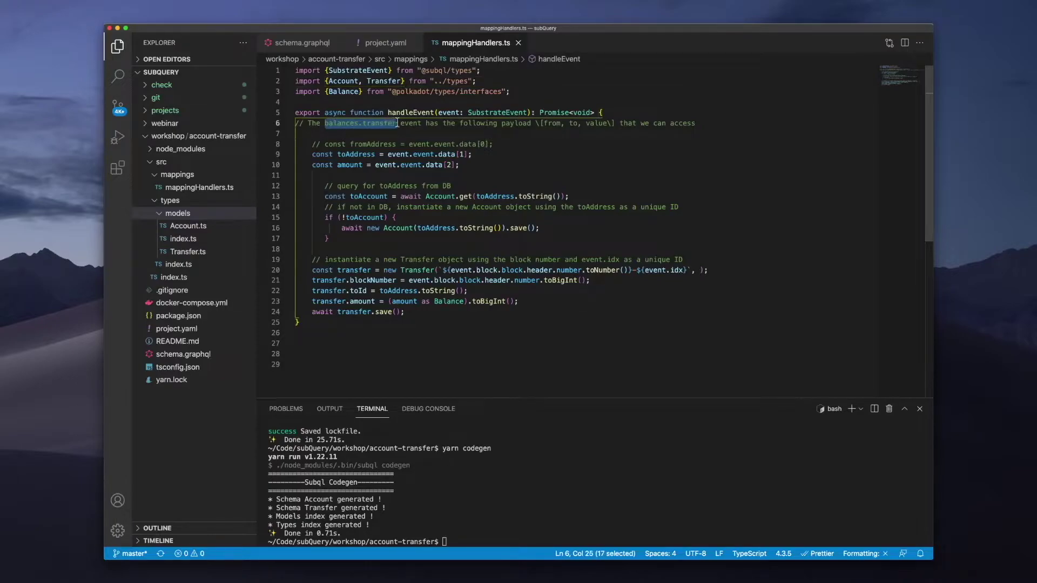
drag(540, 124, 615, 123)
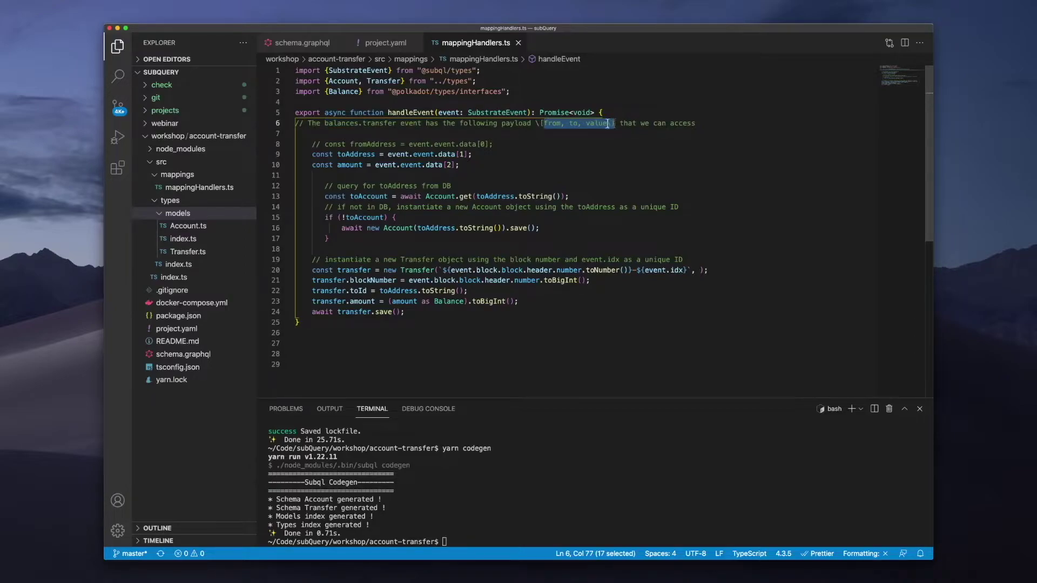
double_click(549, 124)
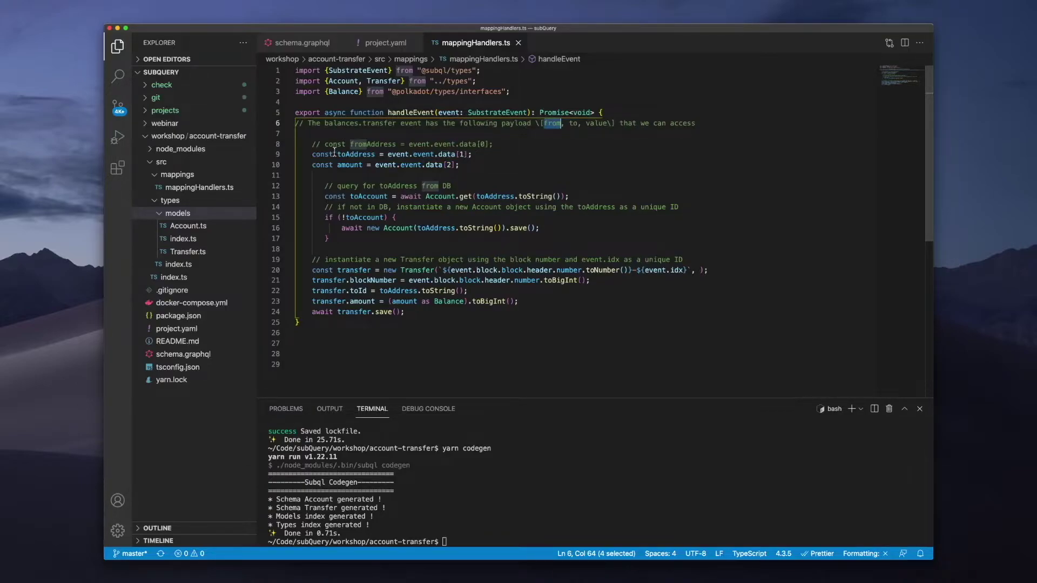
drag(312, 144, 501, 138)
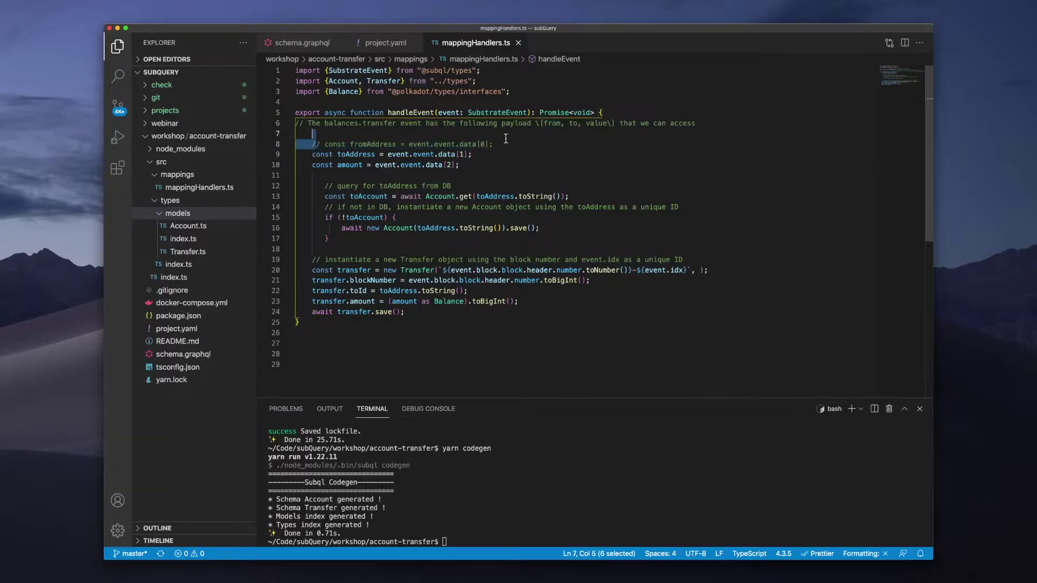
click(312, 165)
click(349, 155)
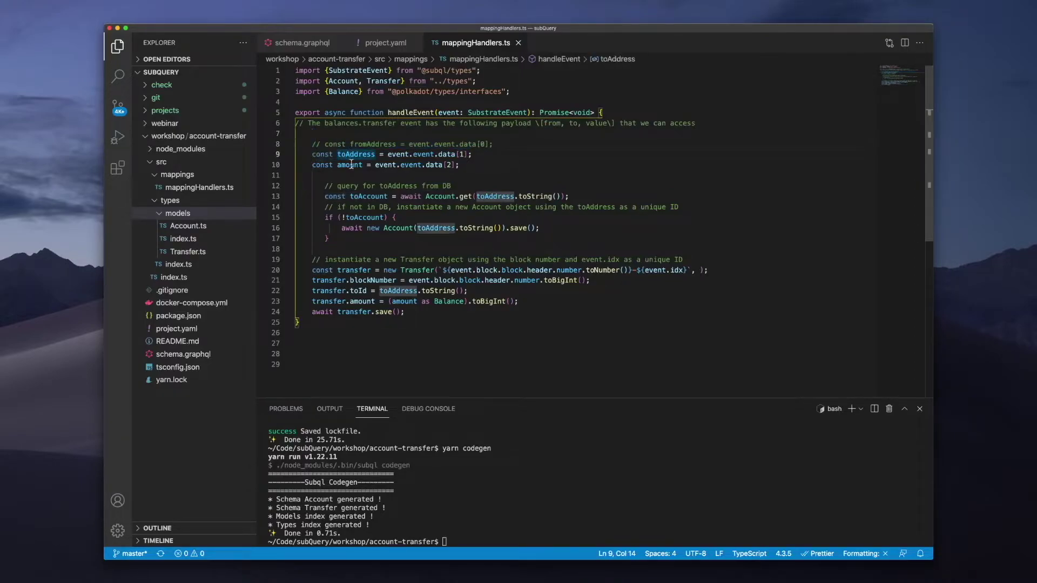
mouse_move(350, 164)
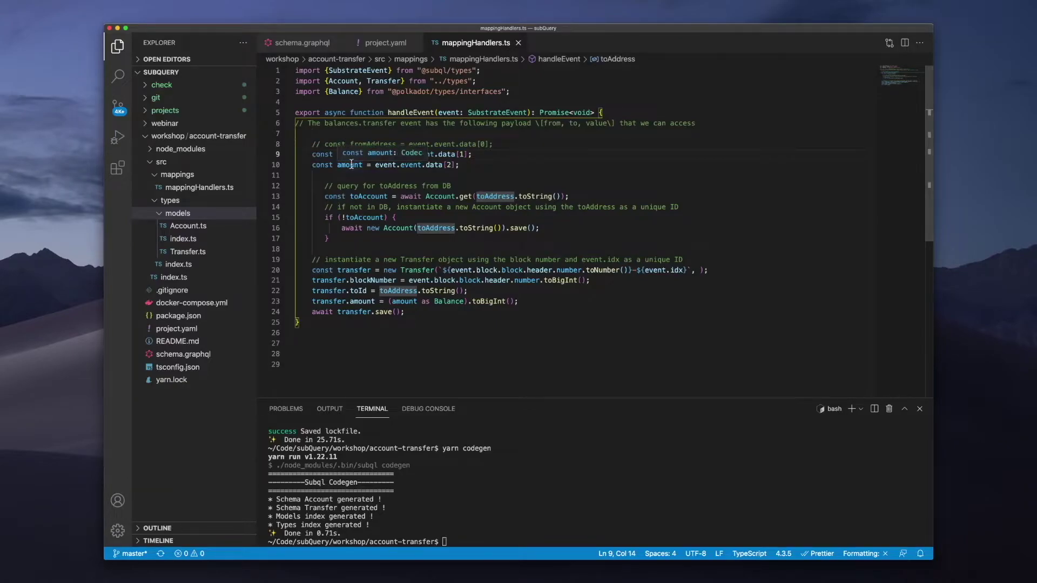
click(407, 242)
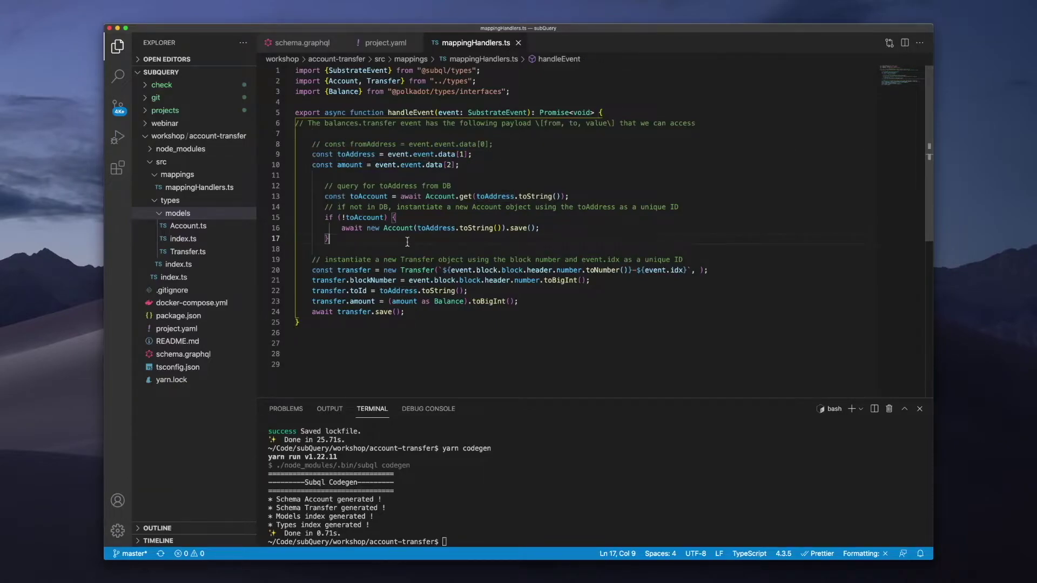
click(383, 228)
double_click(383, 228)
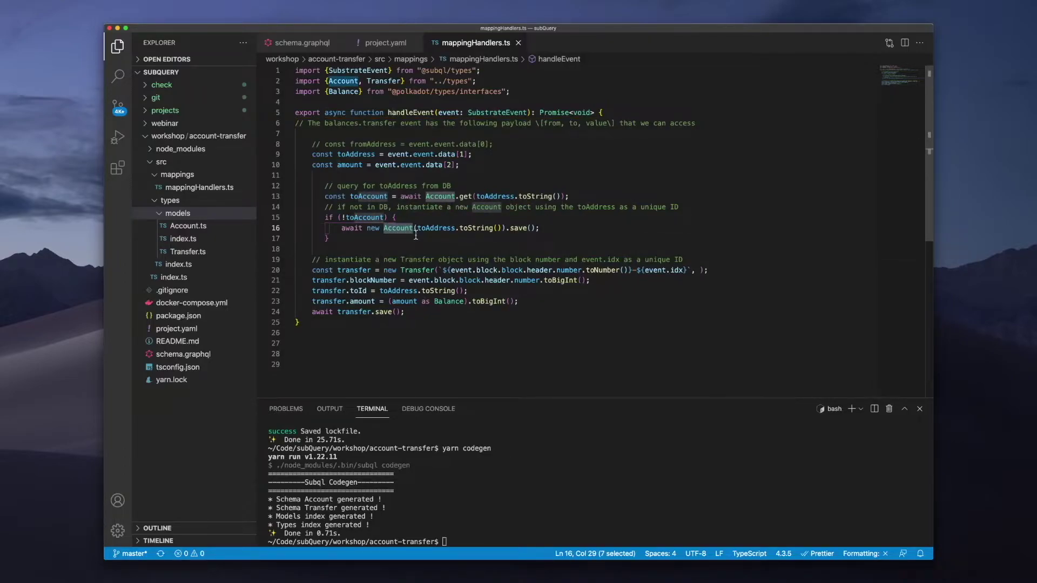
click(418, 269)
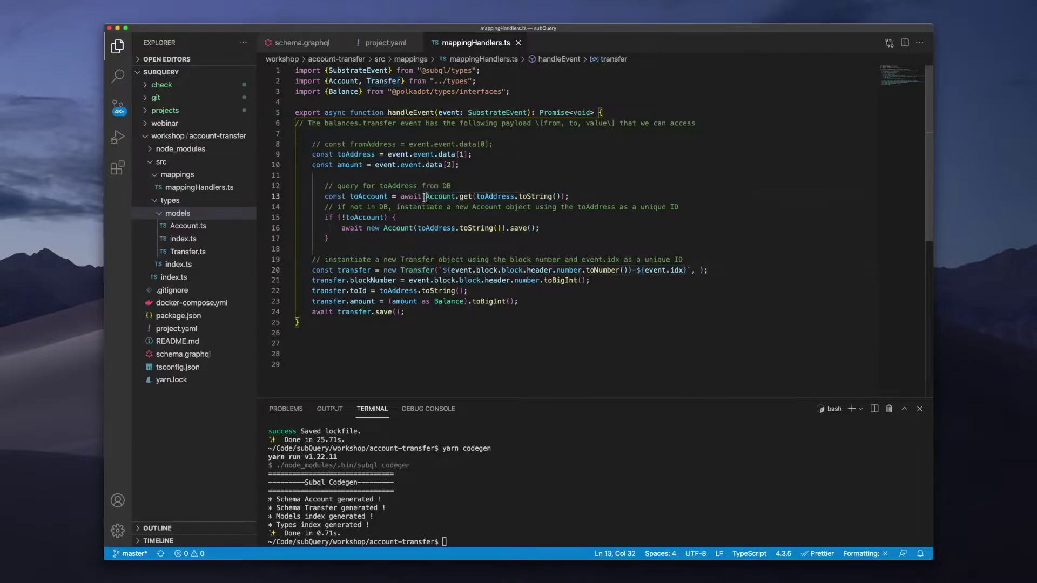
drag(425, 197, 588, 195)
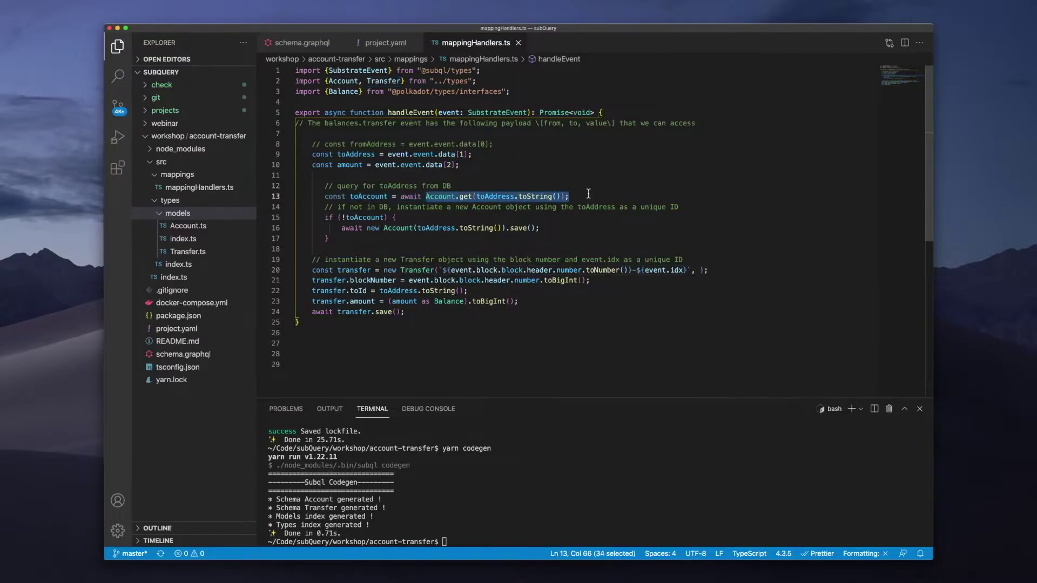
drag(588, 195, 325, 197)
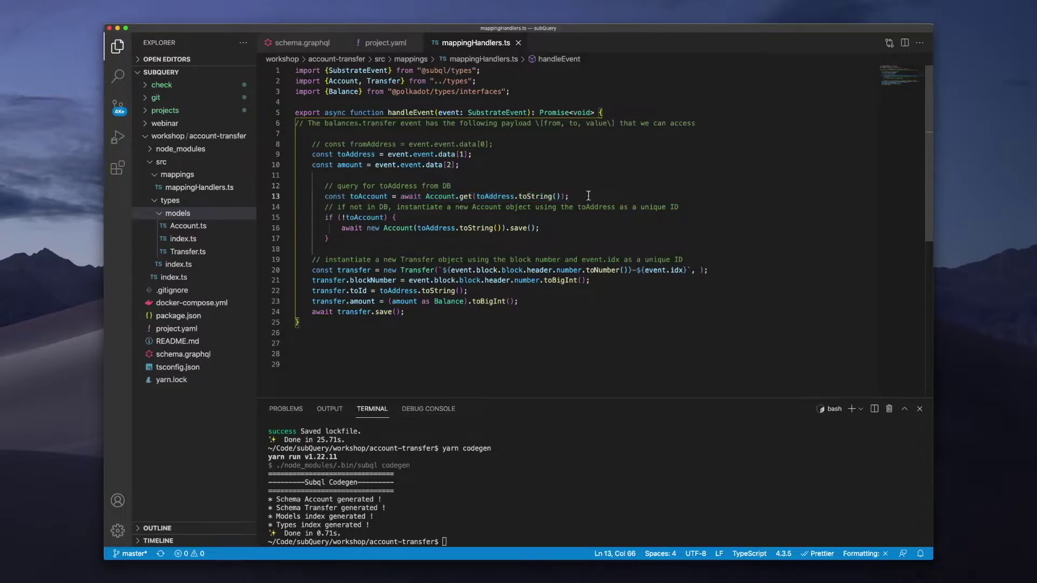
click(477, 197)
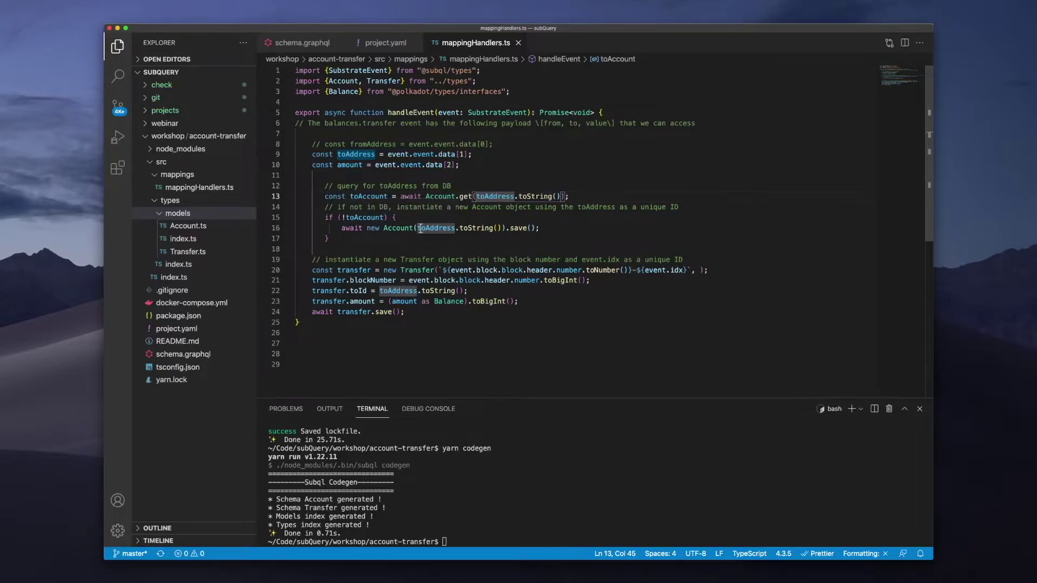
drag(540, 228, 366, 228)
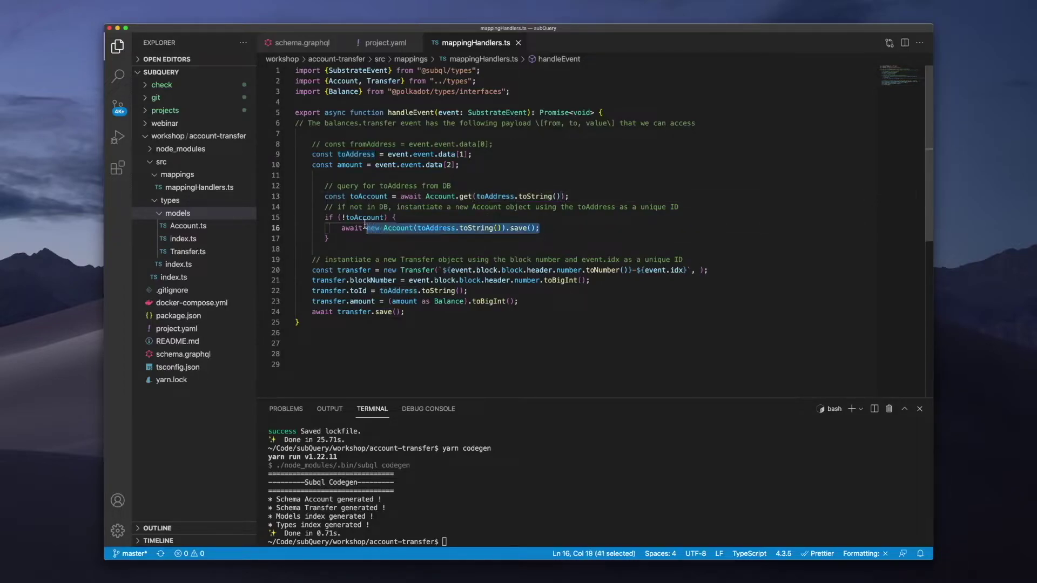
click(364, 228)
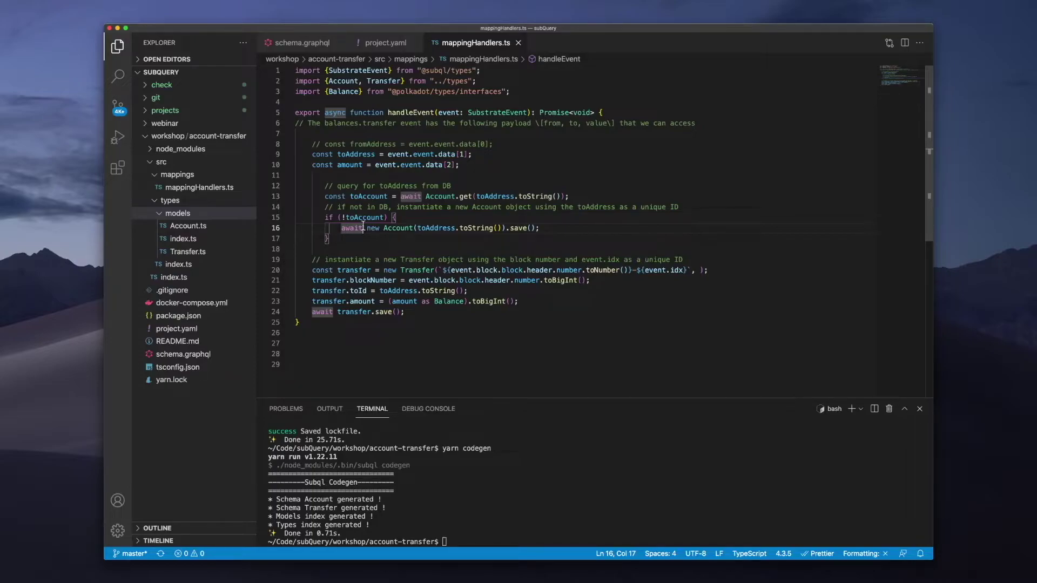
mouse_move(475, 227)
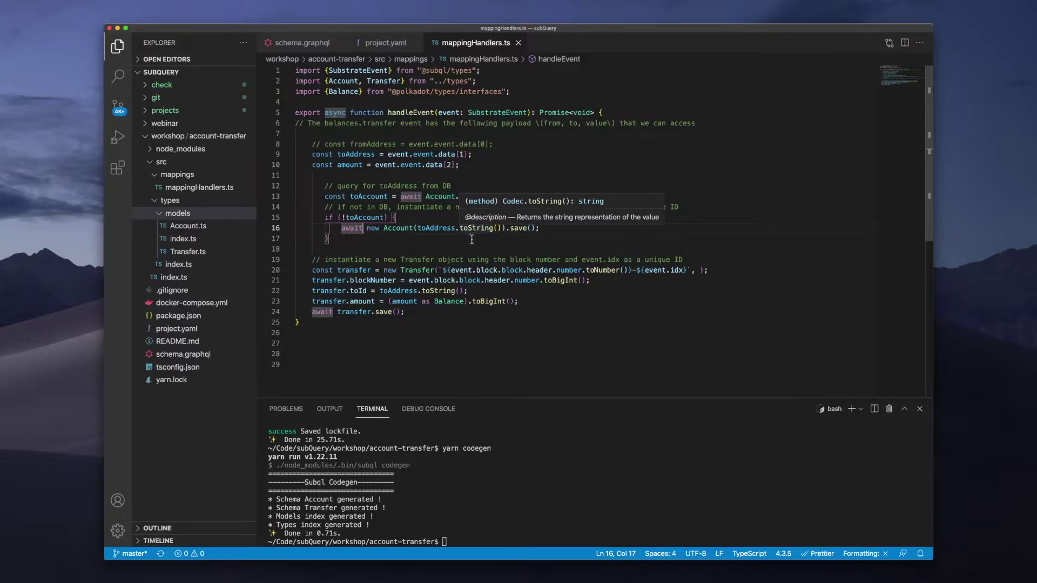
click(472, 238)
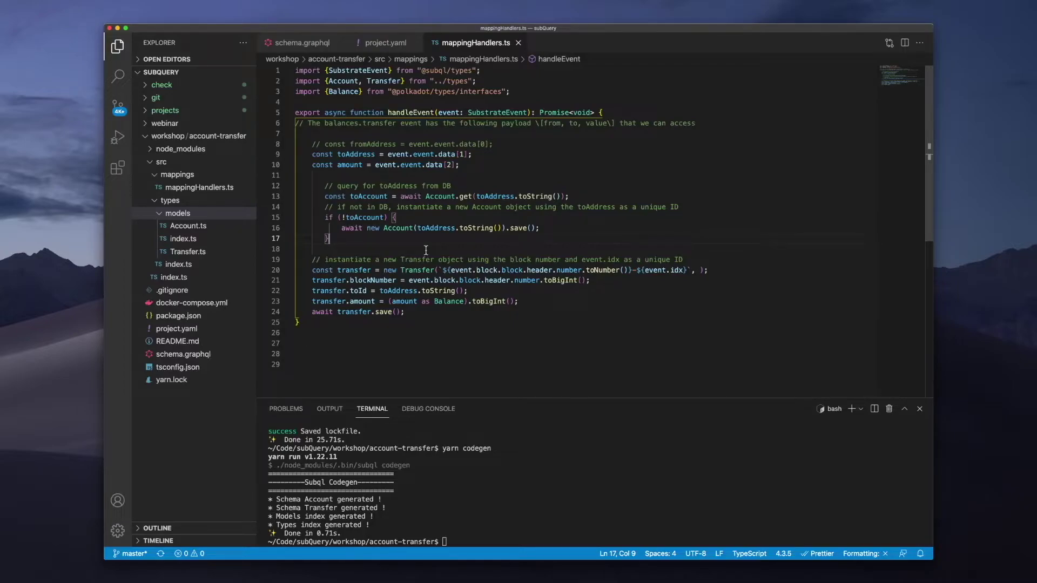
click(327, 260)
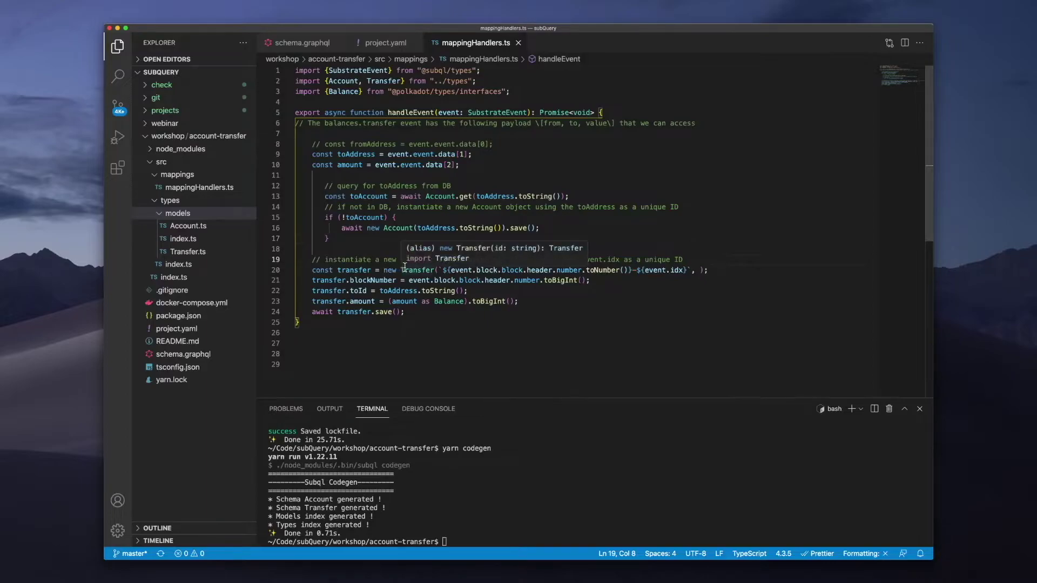
drag(440, 270, 692, 269)
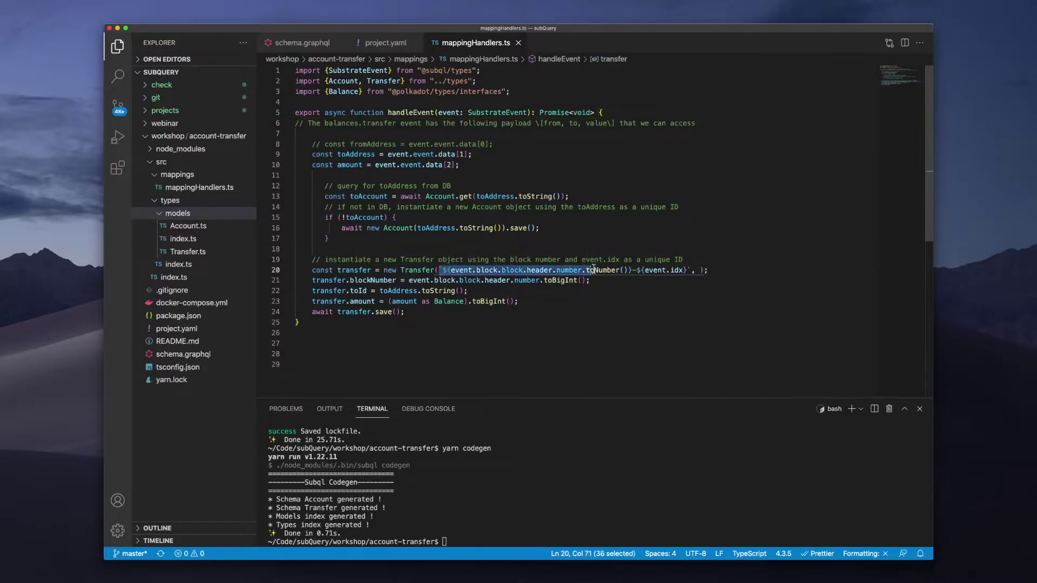
click(688, 270)
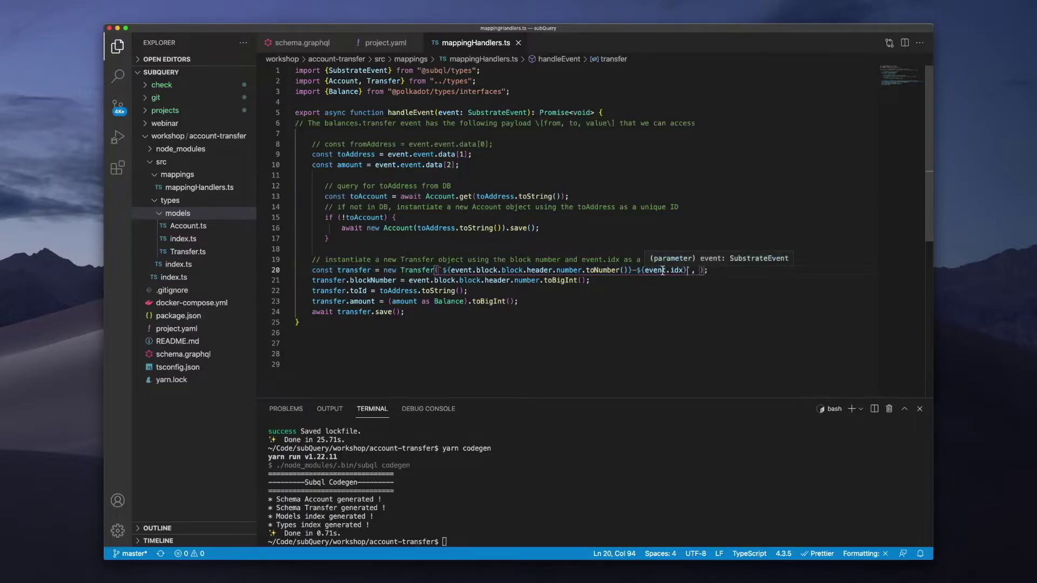
click(565, 271)
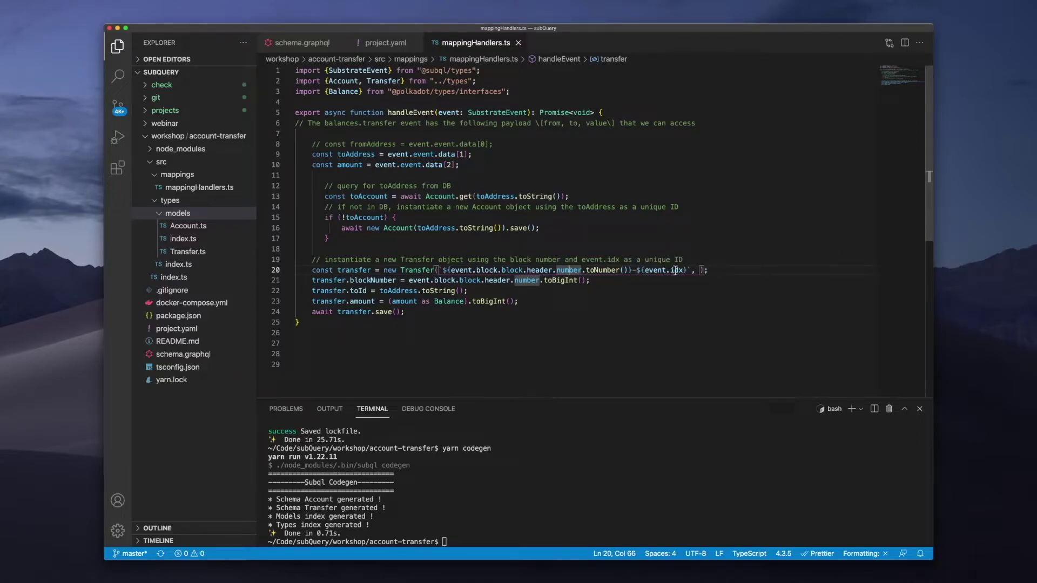
mouse_move(675, 271)
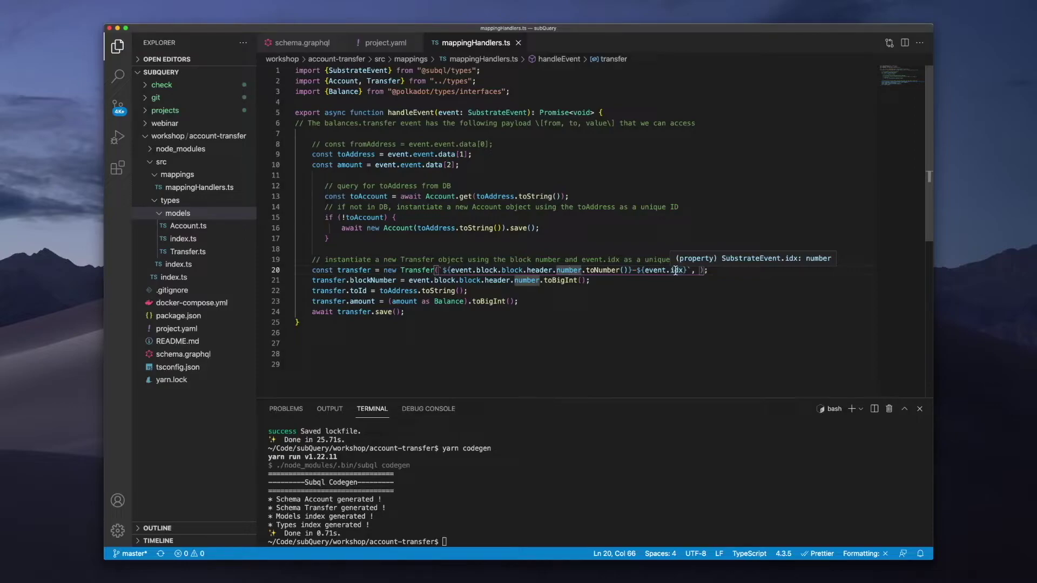
click(373, 280)
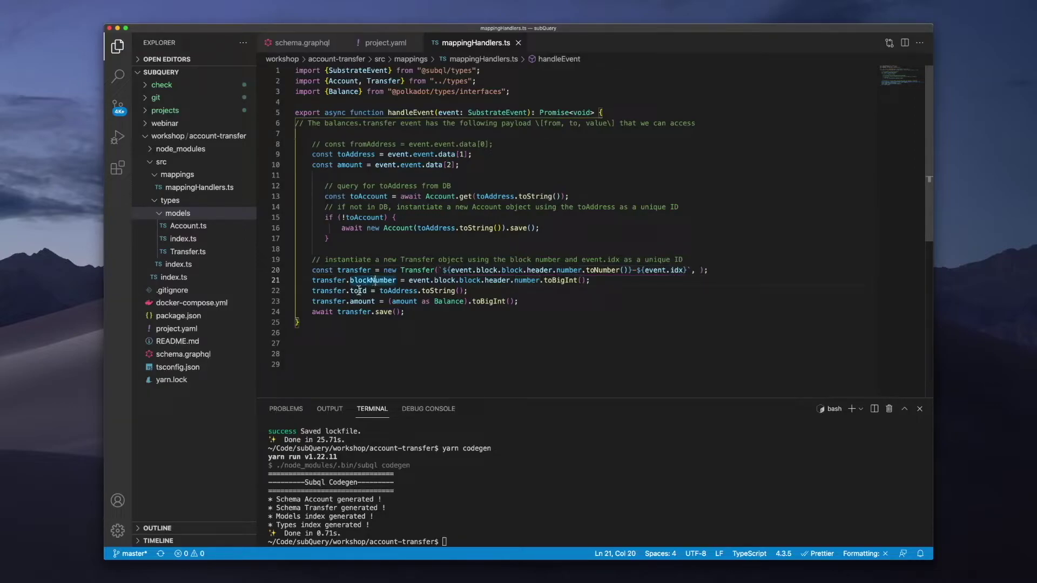
click(357, 290)
double_click(357, 291)
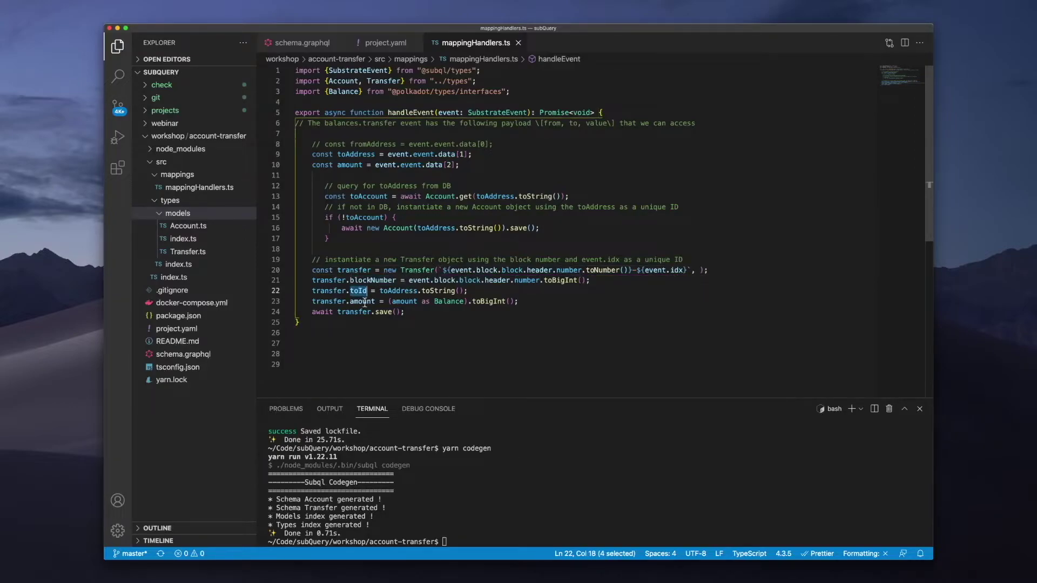
click(351, 301)
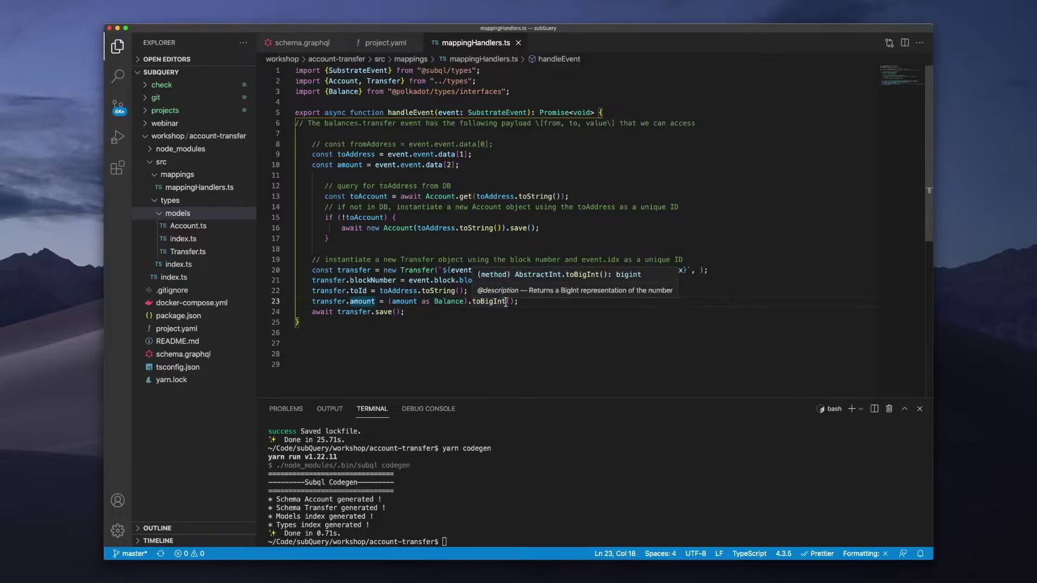
click(479, 310)
drag(337, 312, 416, 311)
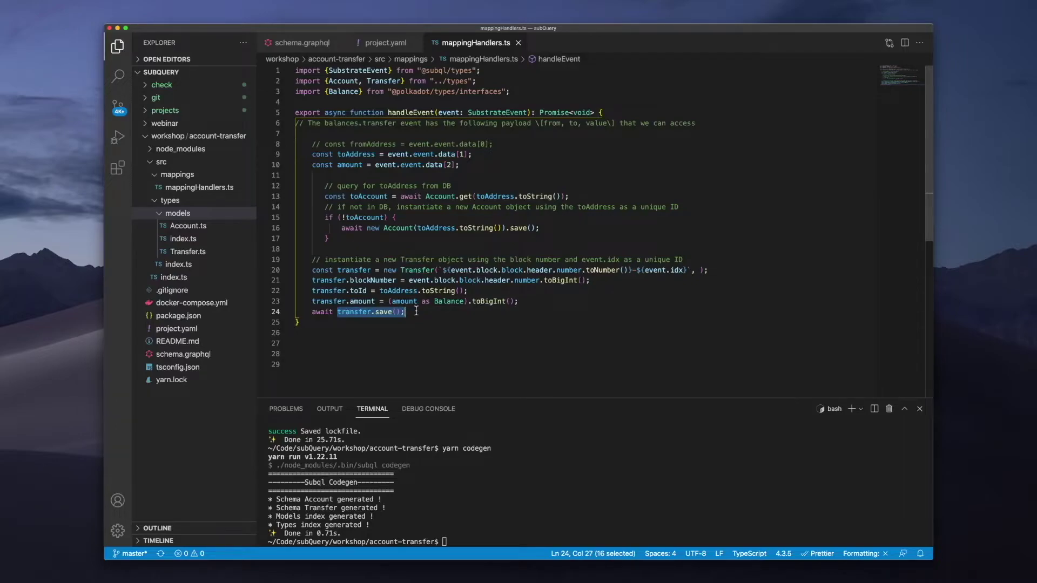
click(440, 326)
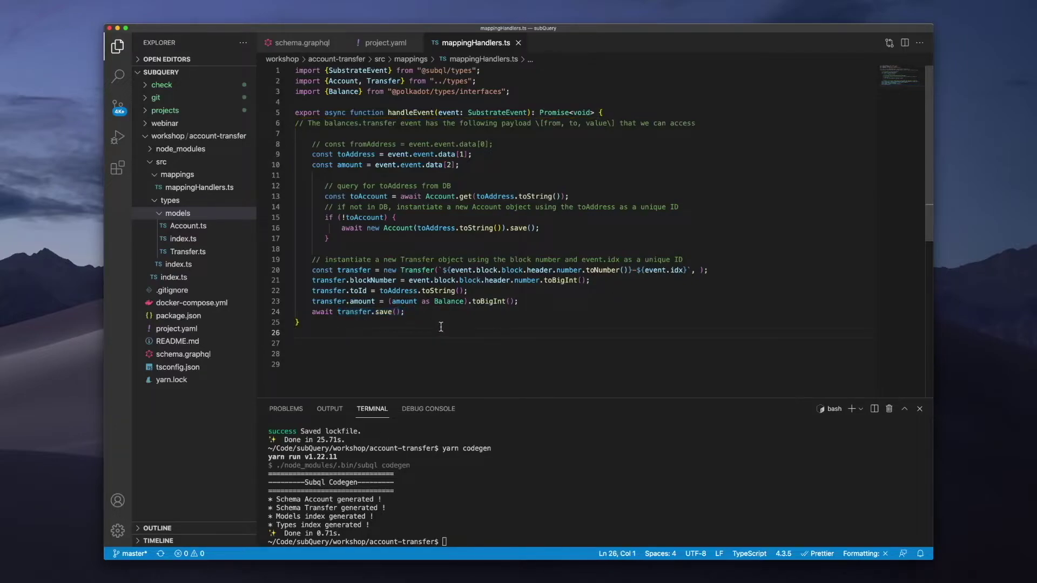
click(484, 494)
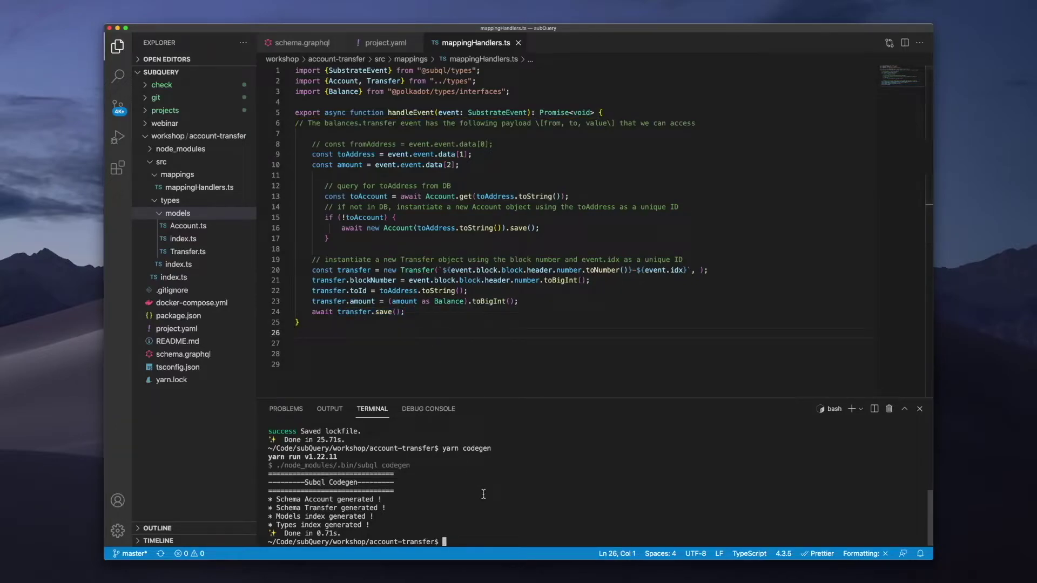
text(yar)
text(n build)
Run yarn build, export DB_DATABASE=entitydemo, then start and stop the failing subql-node
key(Return)
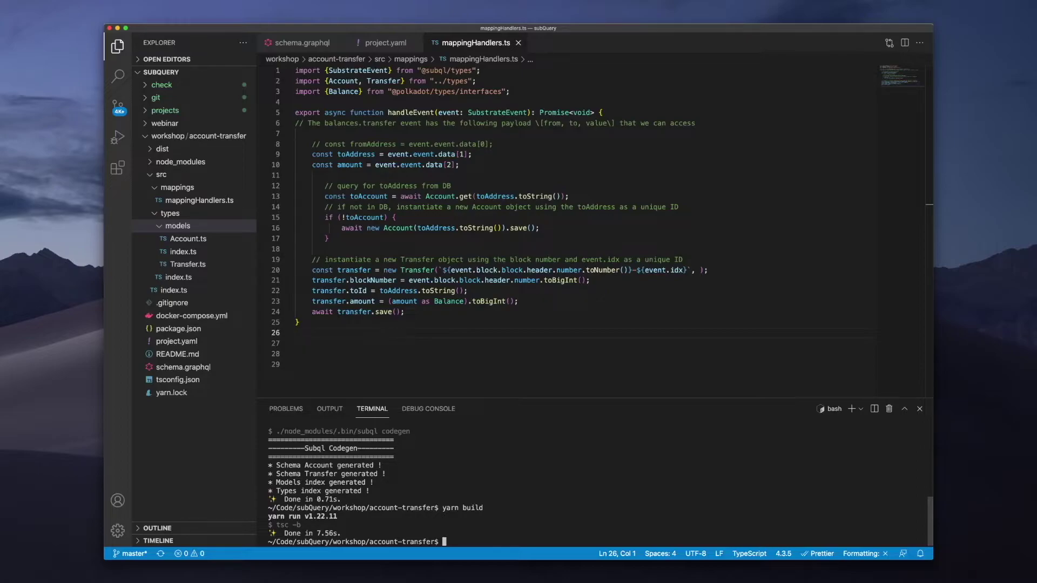
text(exp)
text(ort DB_DATABASE)
text(=entitydemo)
key(Return)
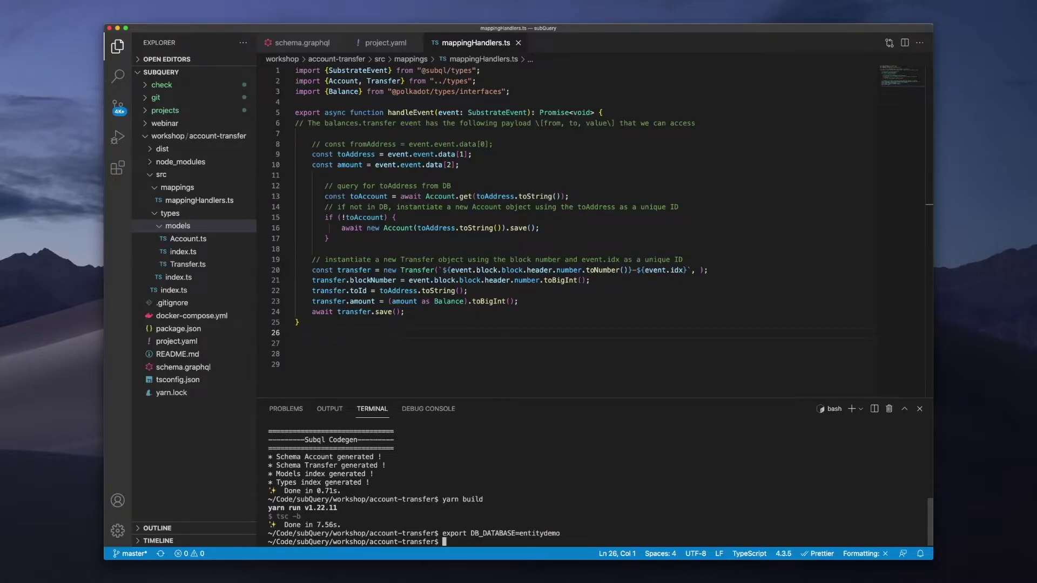
text(subql-node -f .)
key(Return)
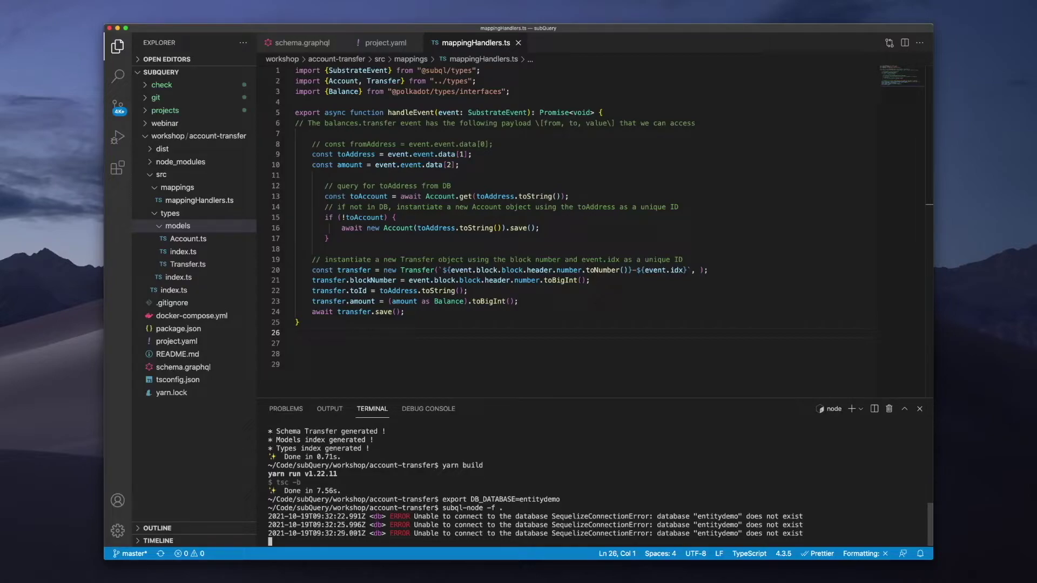
key(ctrl+c)
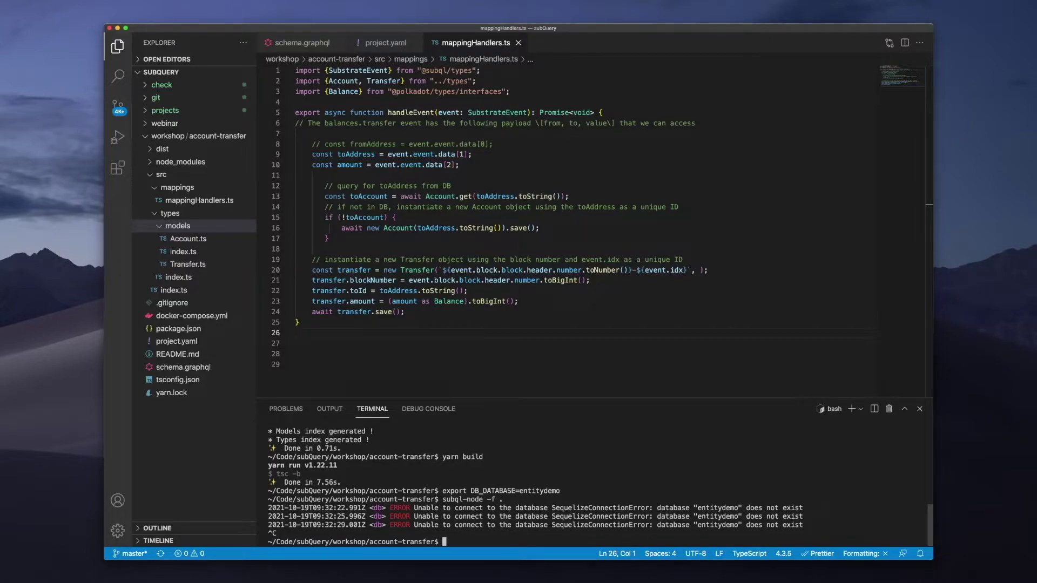
Create the entitydemo database in pgAdmin and rerun subql-node -f
key(super+Tab)
click(421, 176)
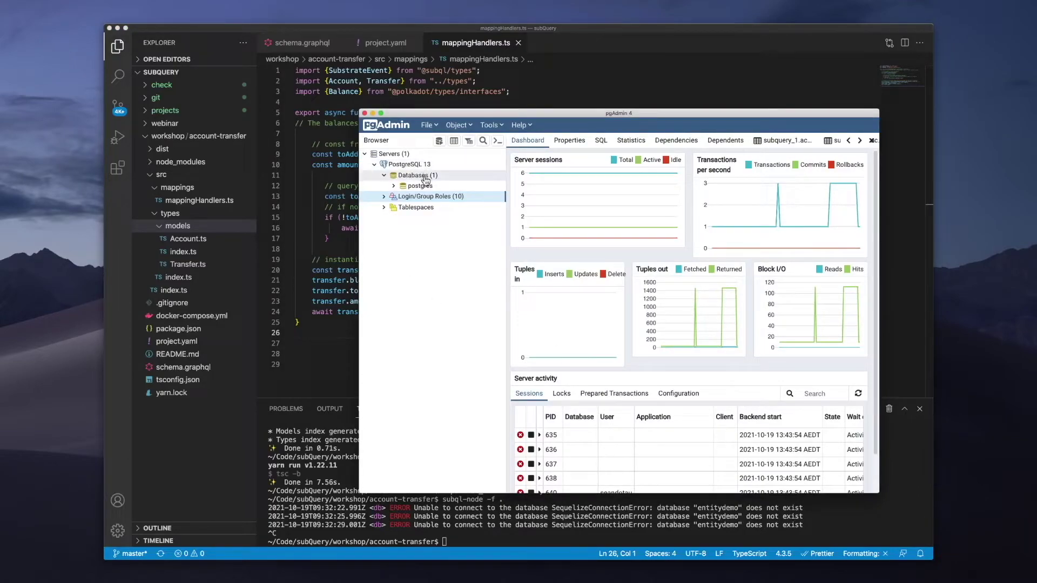
right_click(424, 178)
click(533, 192)
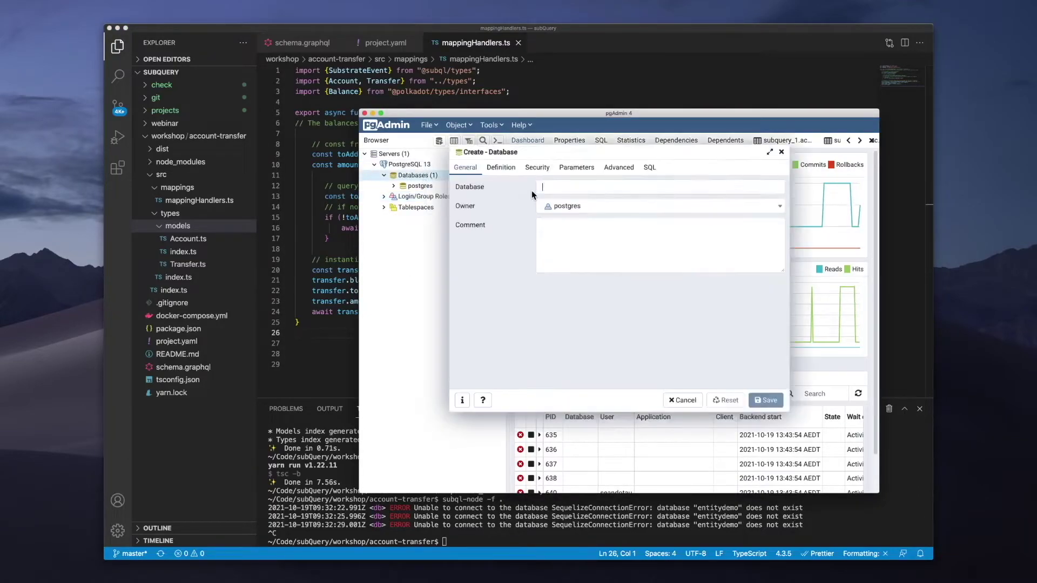
text(entitydemo)
click(766, 400)
click(502, 508)
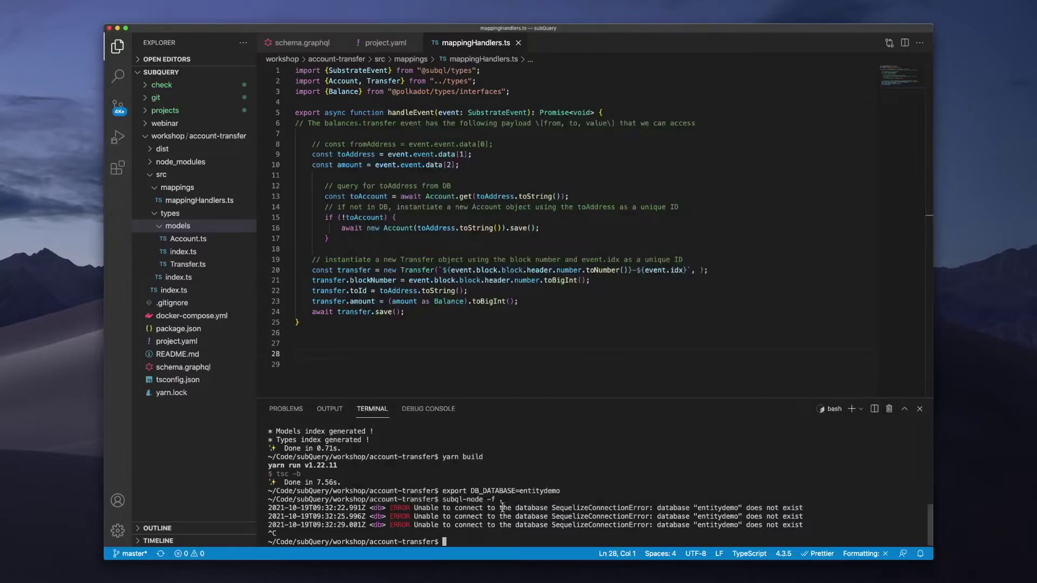
key(Up)
key(Return)
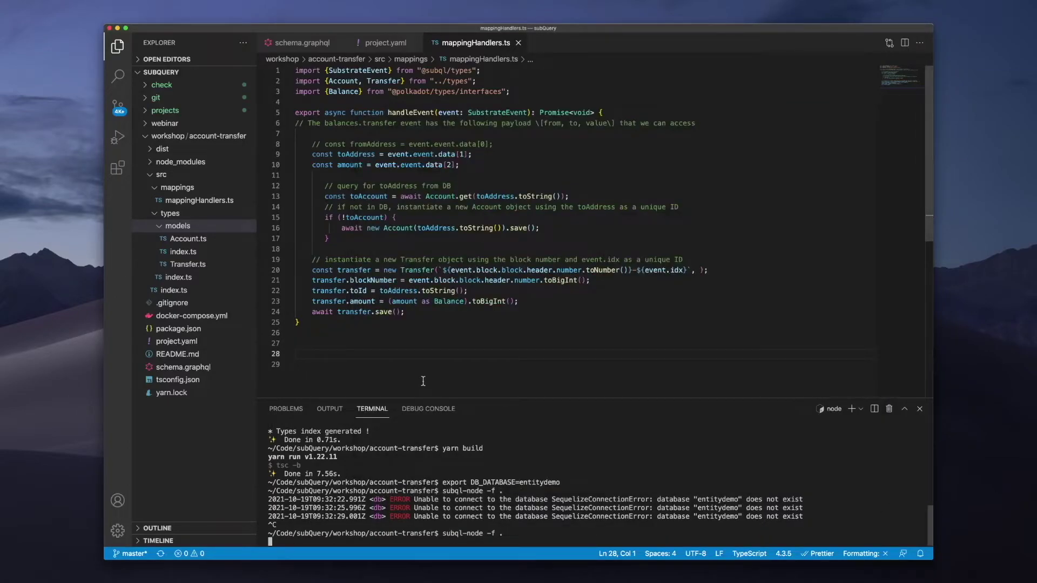
Expand entitydemo > Schemas > subquery_1 > Tables in pgAdmin, then return to schema.graphql
key(super+Tab)
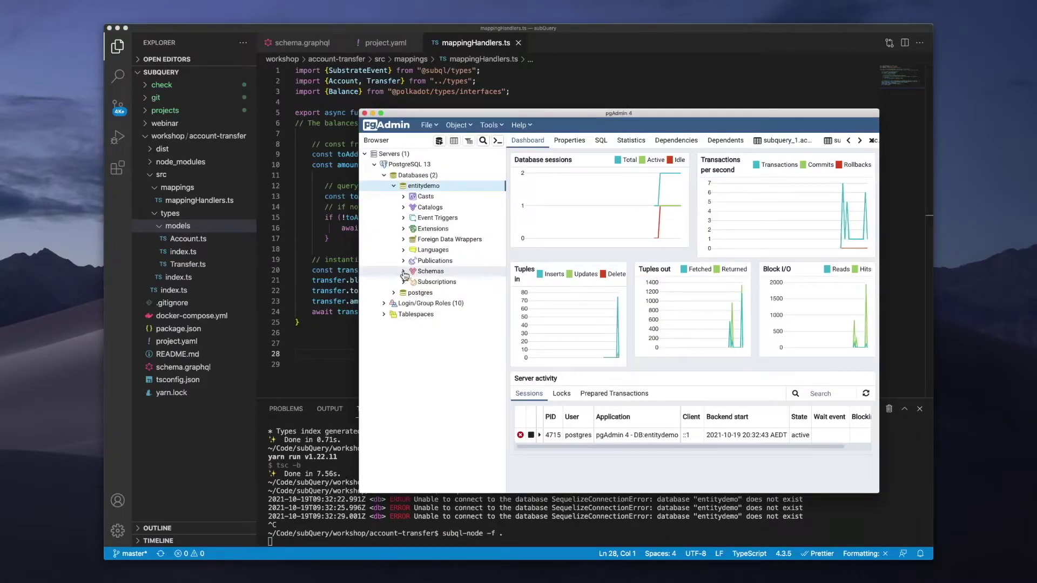
click(402, 271)
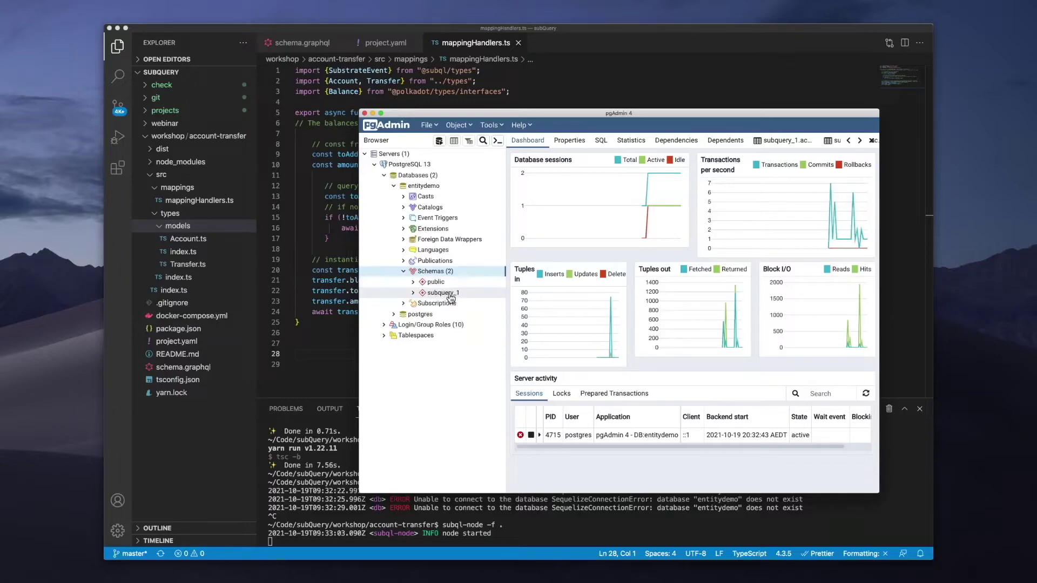
click(412, 293)
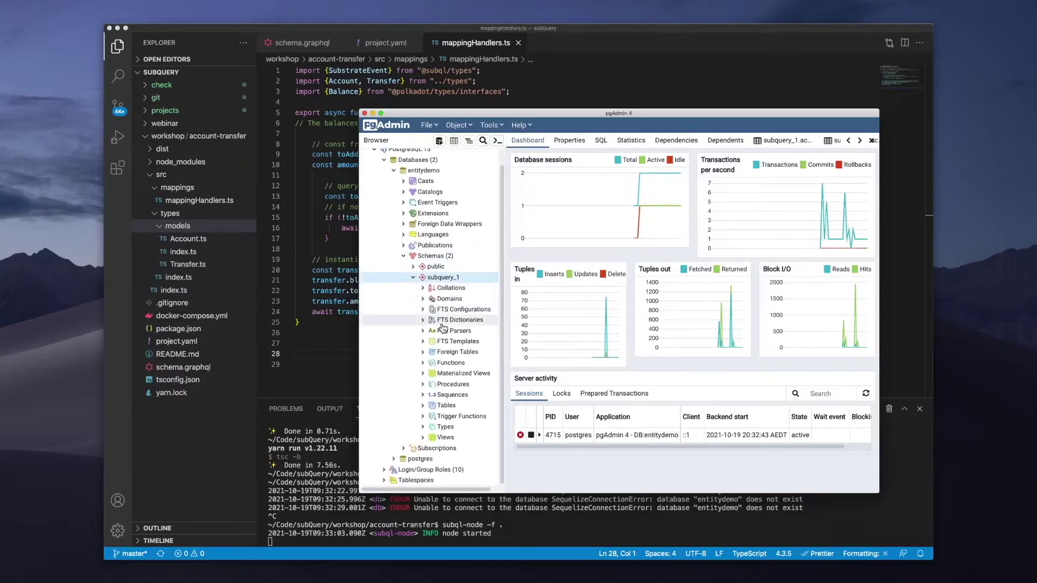
click(444, 405)
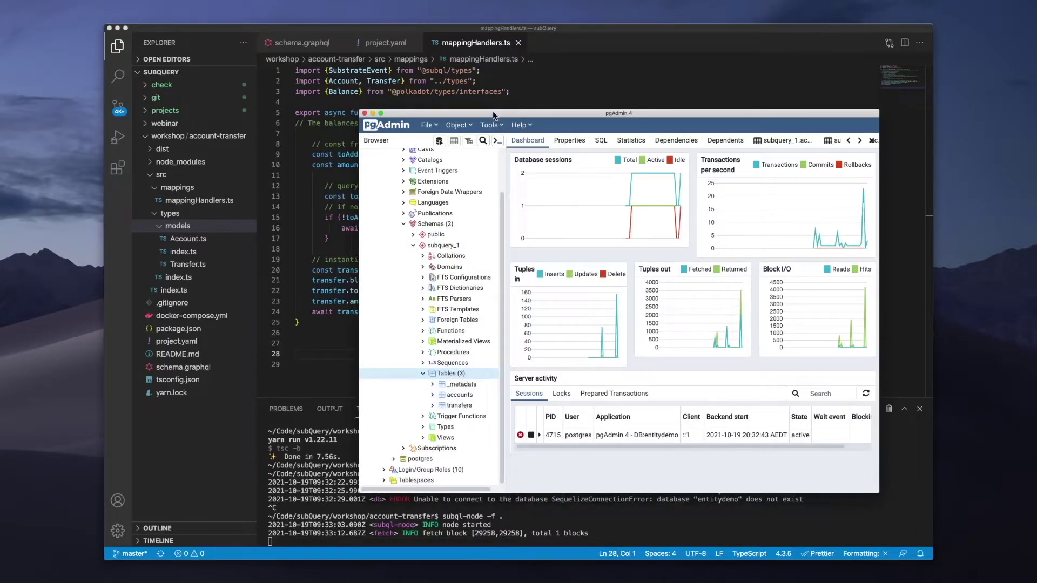
drag(492, 111, 556, 48)
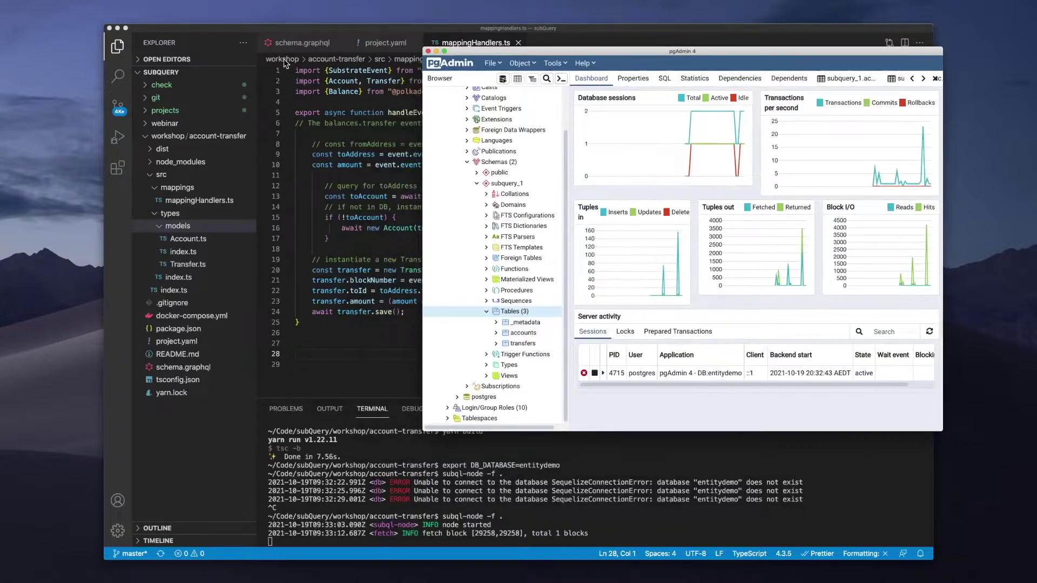
click(312, 47)
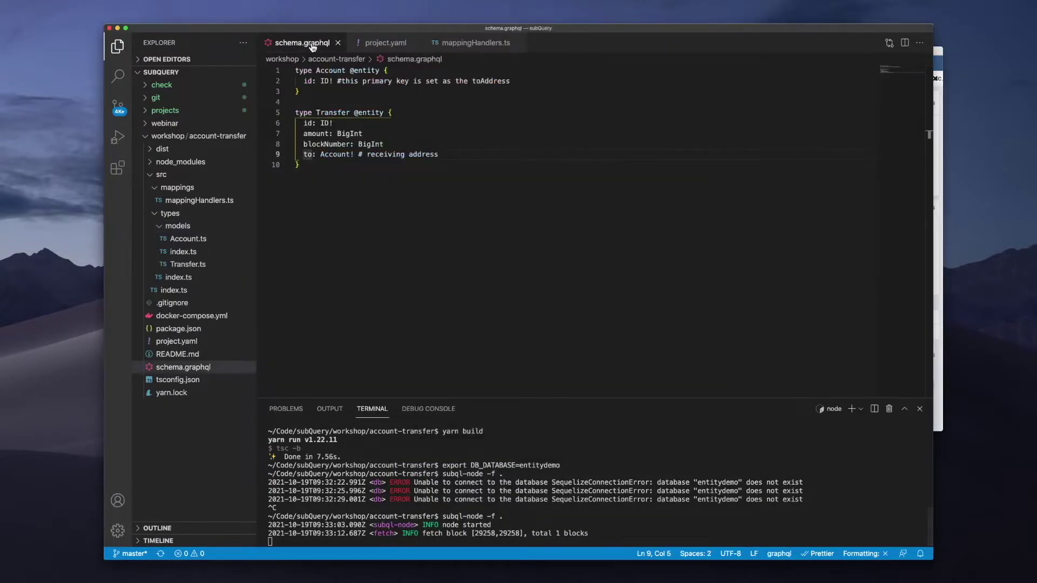
In pgAdmin, list the columns of the accounts and transfers tables, then right-click transfers
key(super+Tab)
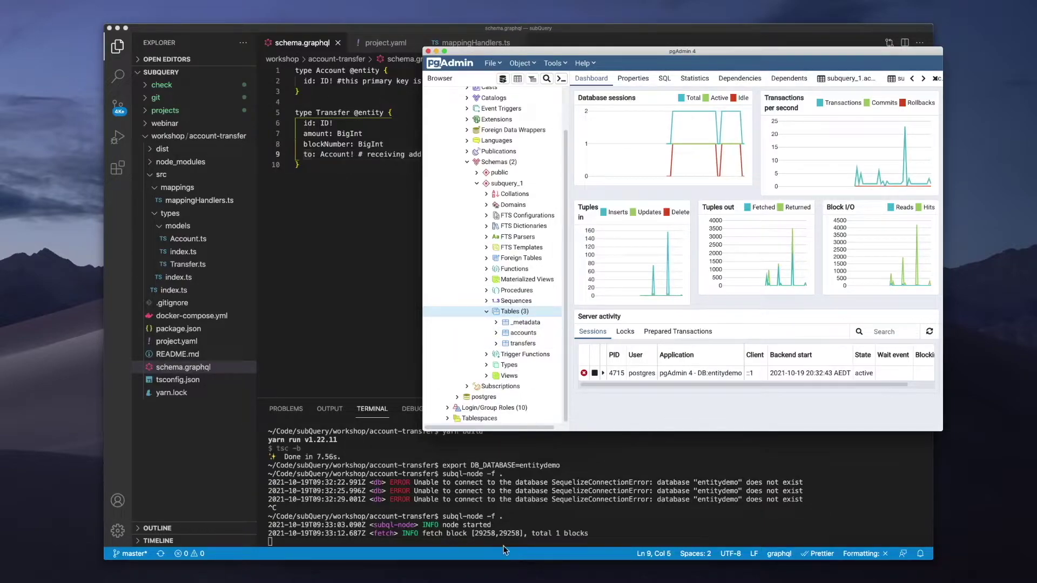
click(495, 332)
click(530, 330)
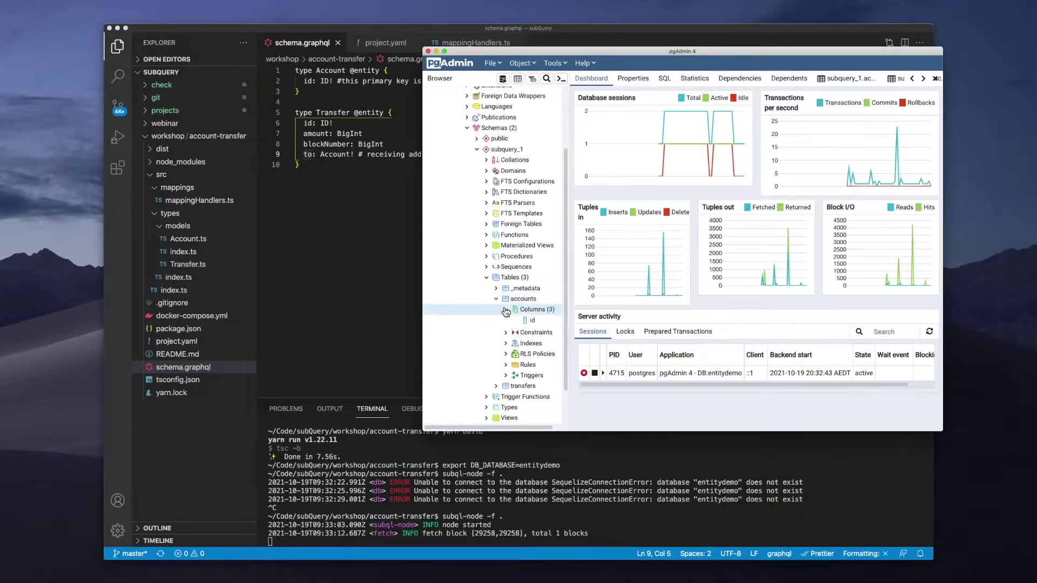
scroll(534, 275, down, 2)
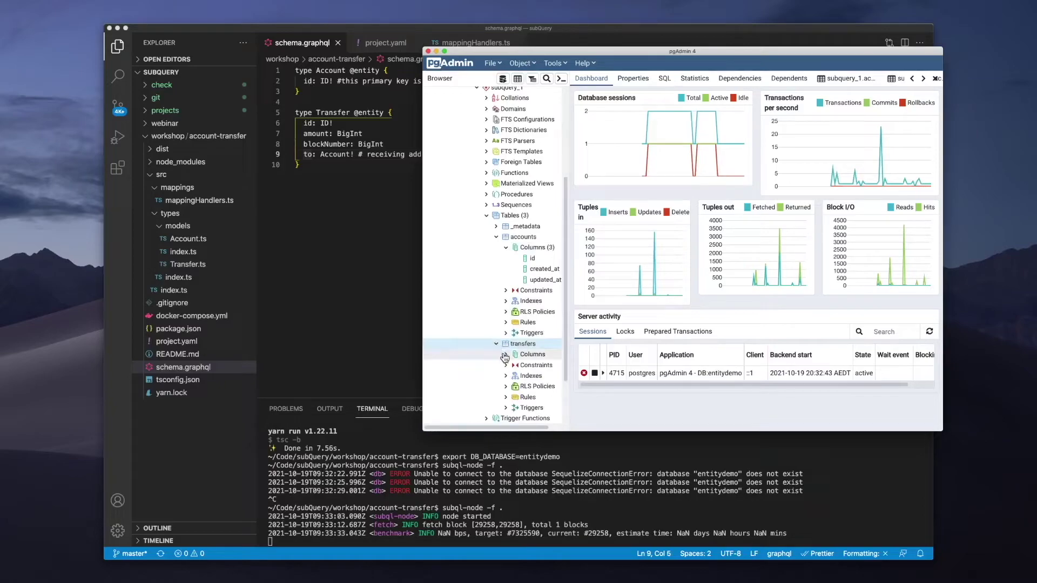
click(496, 344)
click(506, 288)
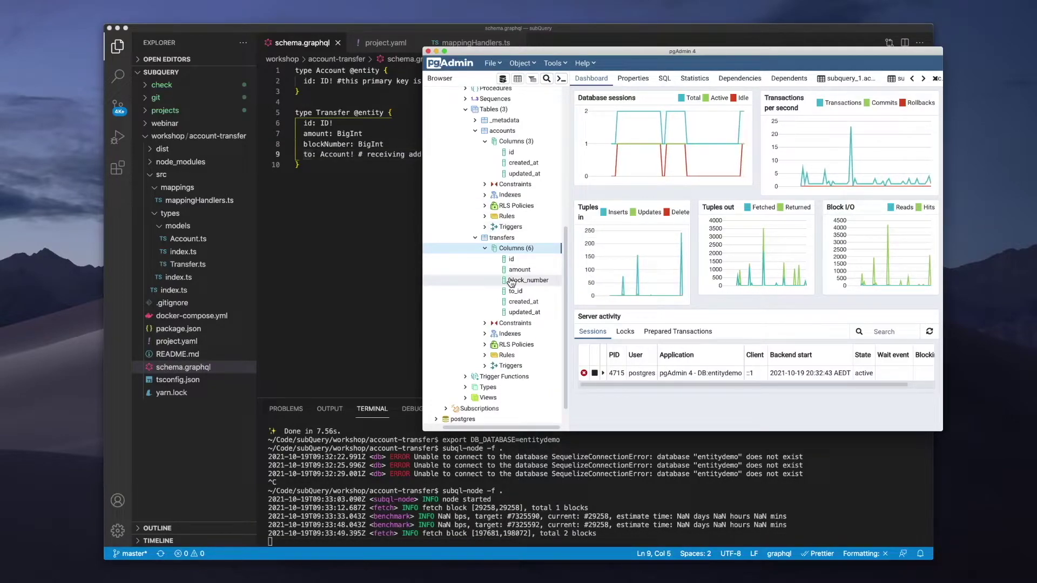
right_click(518, 238)
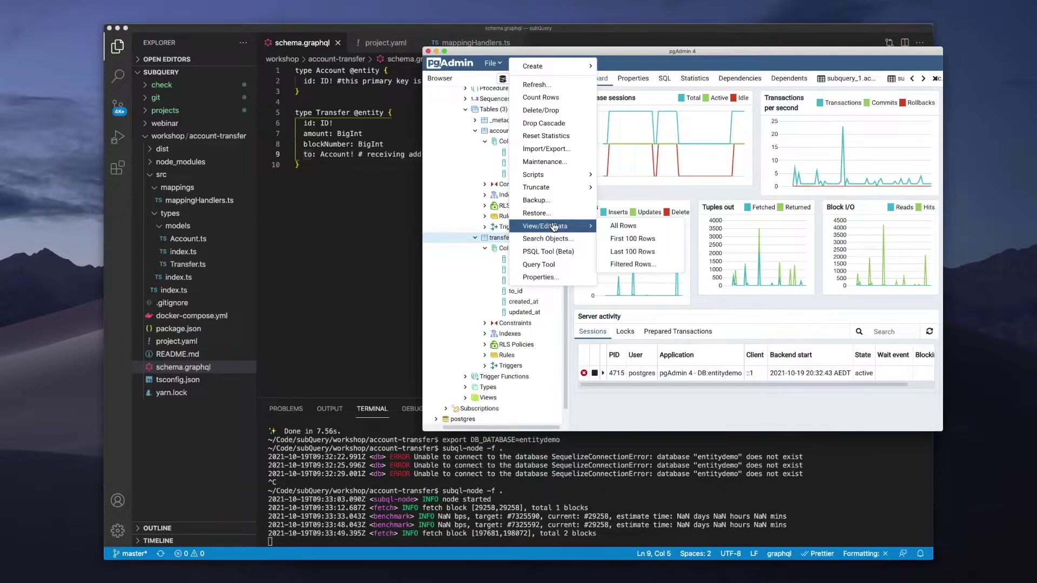
Show the first 100 transfers rows, then right-click the accounts table
click(625, 238)
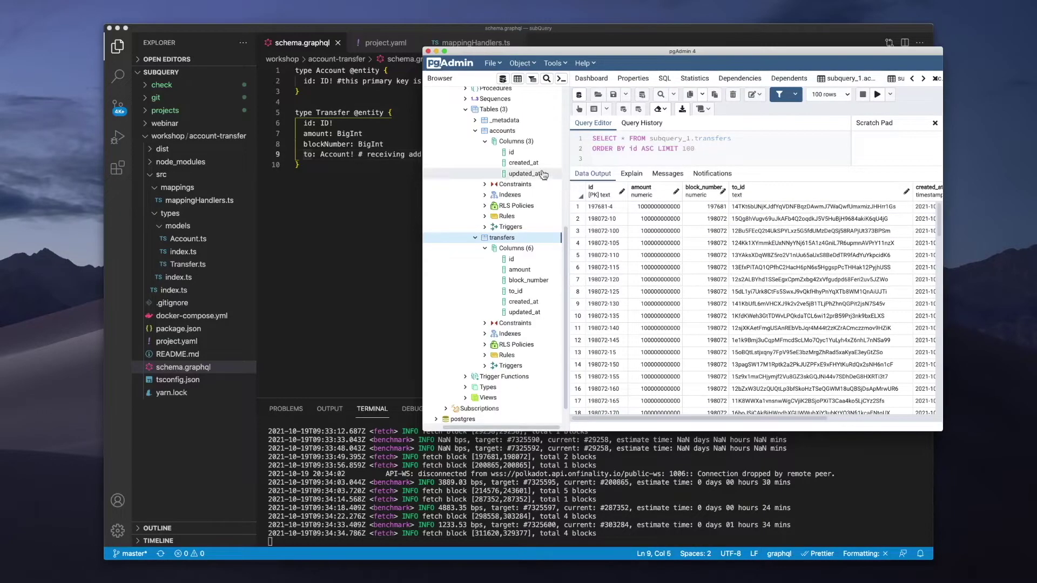
right_click(500, 135)
mouse_move(538, 301)
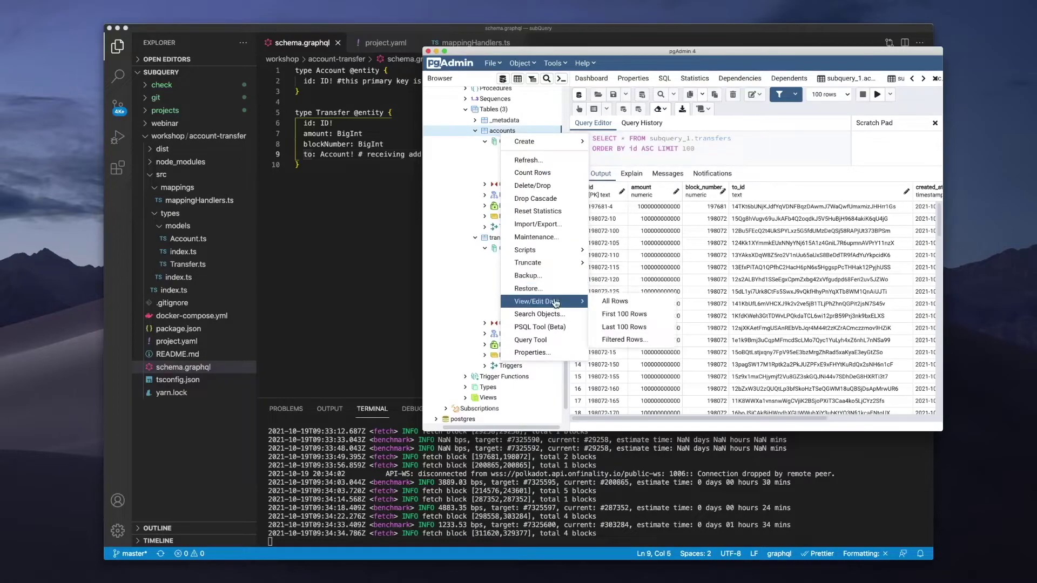
Show the first 100 accounts rows, then return to VS Code and split the terminal
click(612, 313)
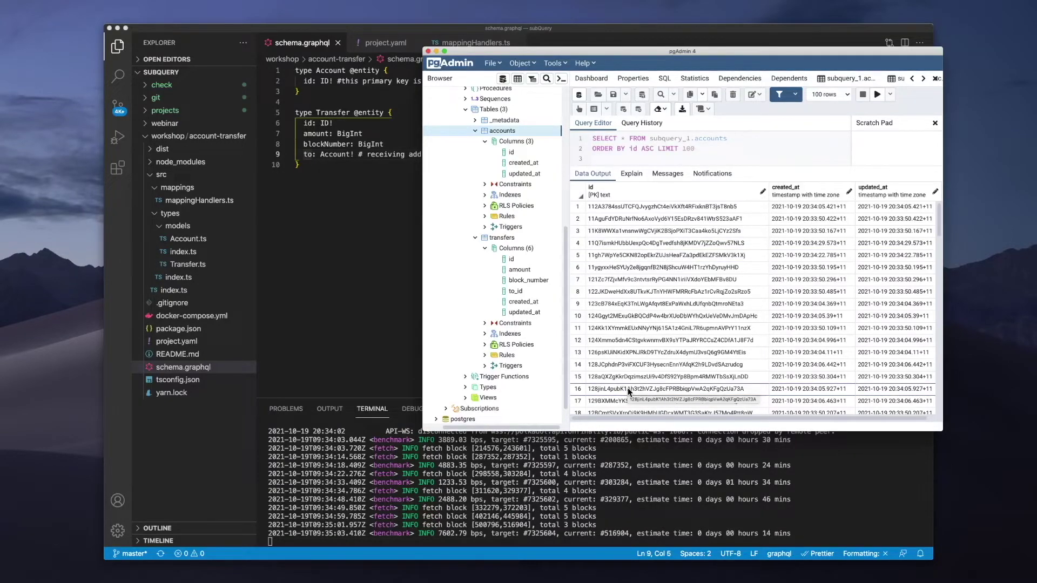
click(639, 460)
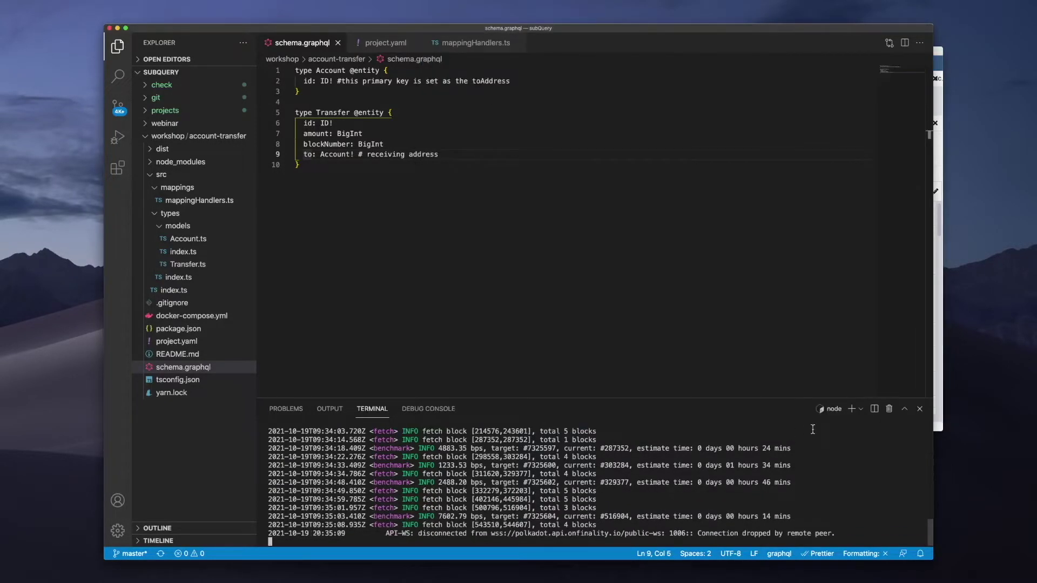
click(874, 408)
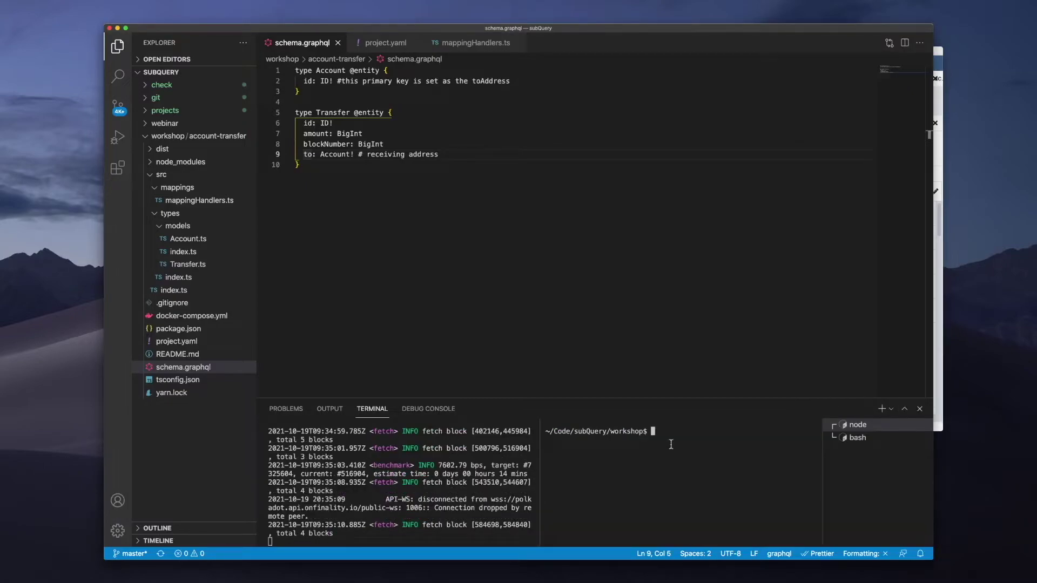
Enlarge the interface and export DB_DATABASE=entitydemo in the new terminal
key(super+equal)
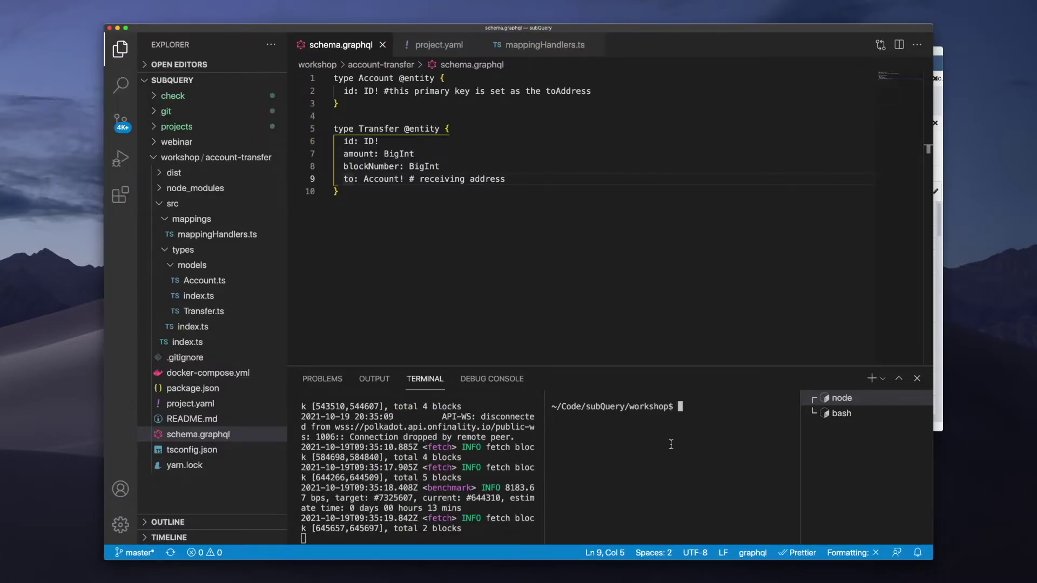
text(exp)
text(ort DB_DATABASE)
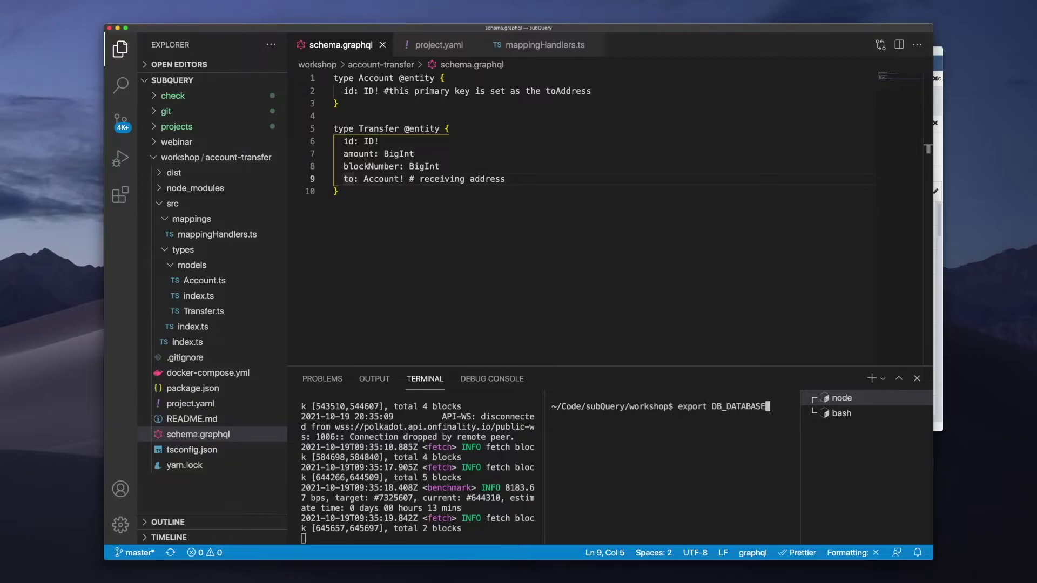
text(=enittydemo)
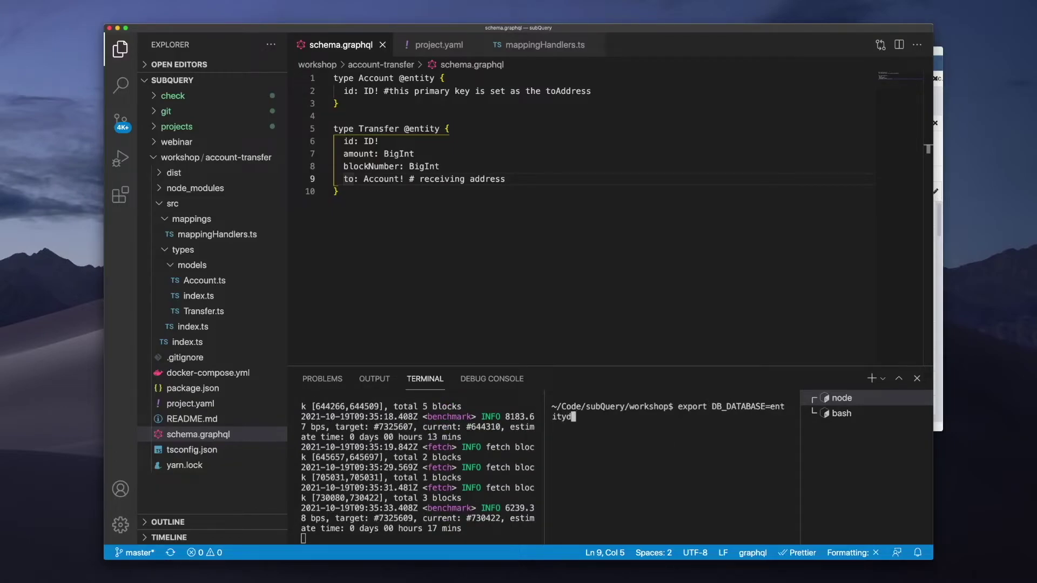
key(Return)
text(subql-)
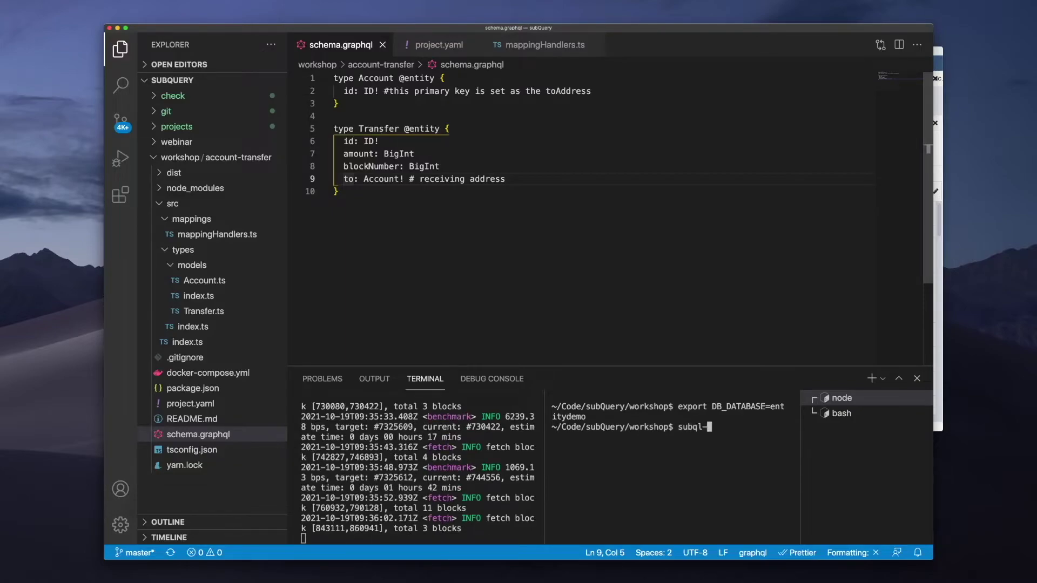
text(query )
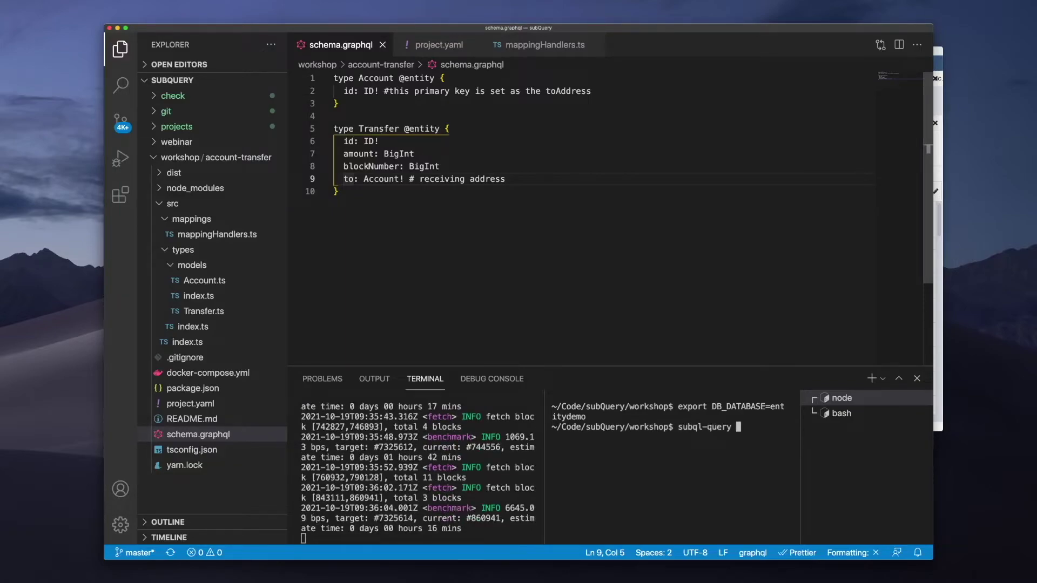
text(-n)
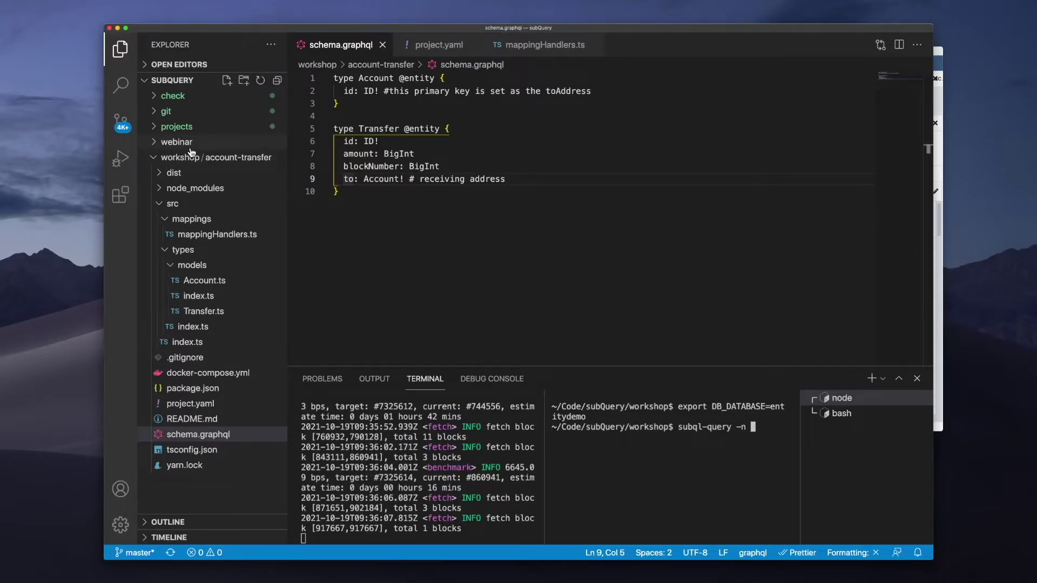
Launch subql-query for account-transfer with playground, rerunning with PORT=3001 after EADDRINUSE
click(195, 388)
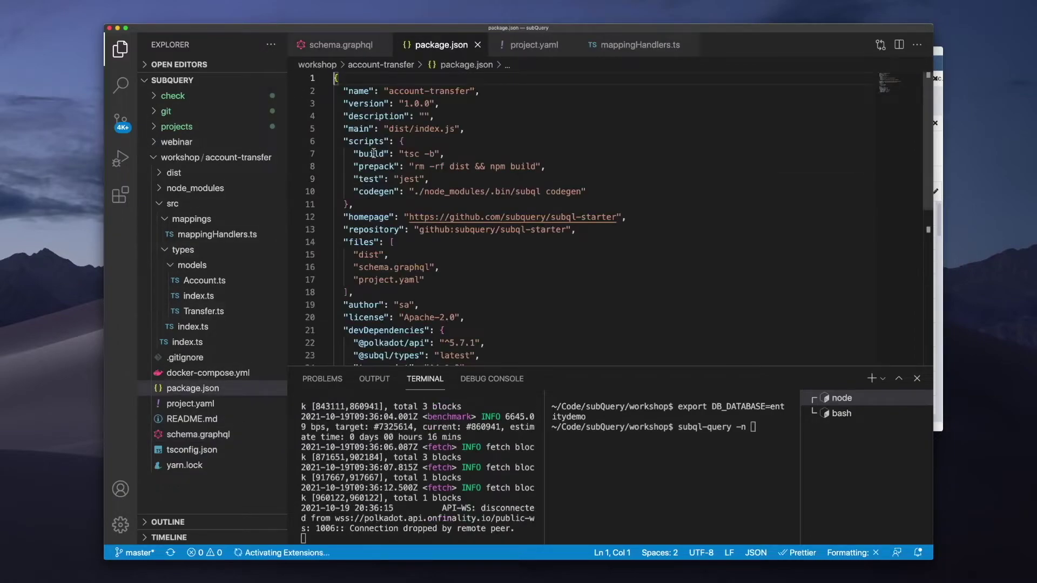
drag(386, 92, 468, 91)
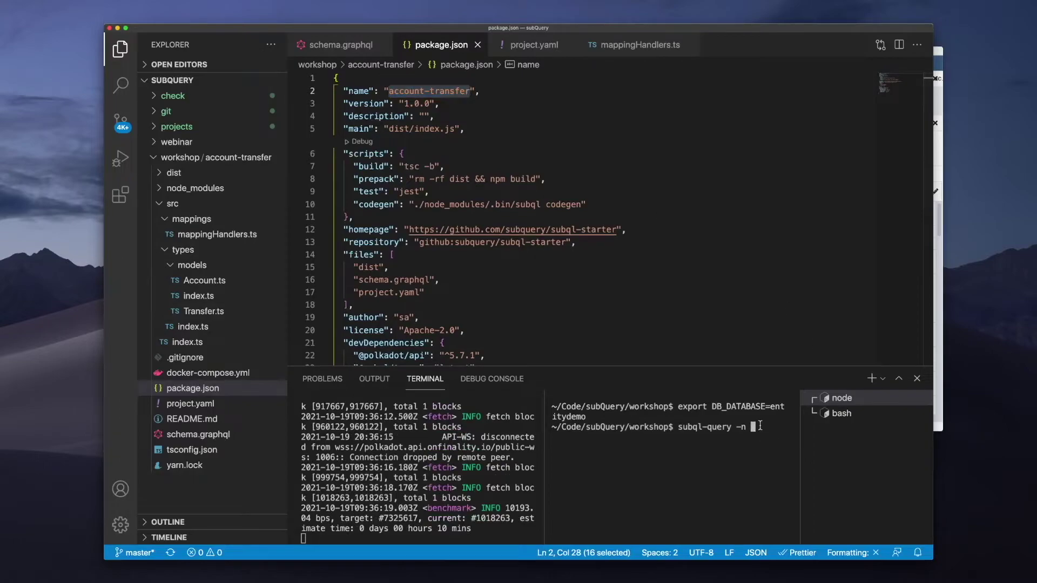
text(account-transfer --playground)
key(Return)
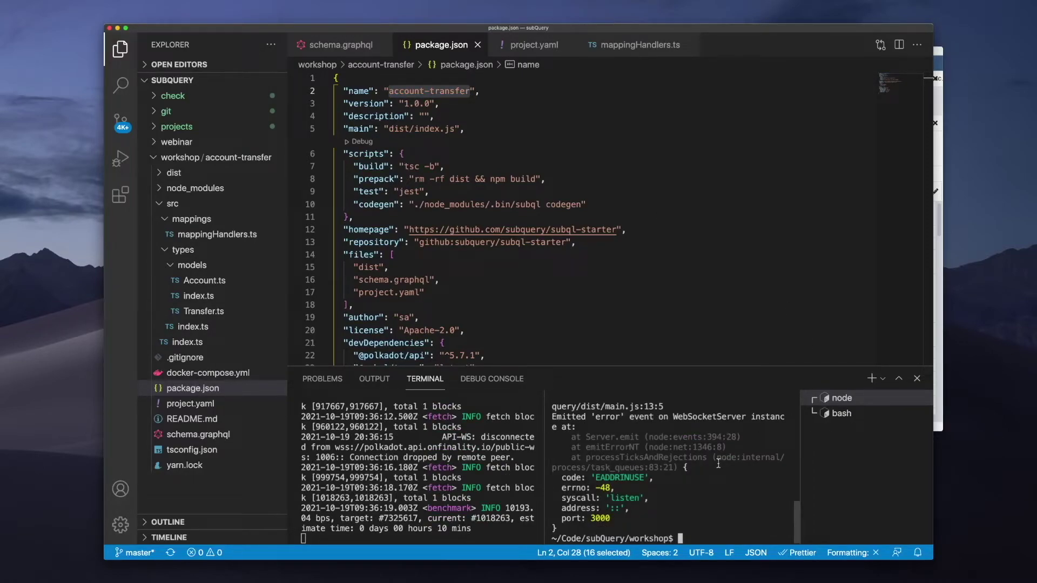
scroll(717, 464, up, 2)
scroll(716, 464, up, 2)
scroll(717, 464, up, 1)
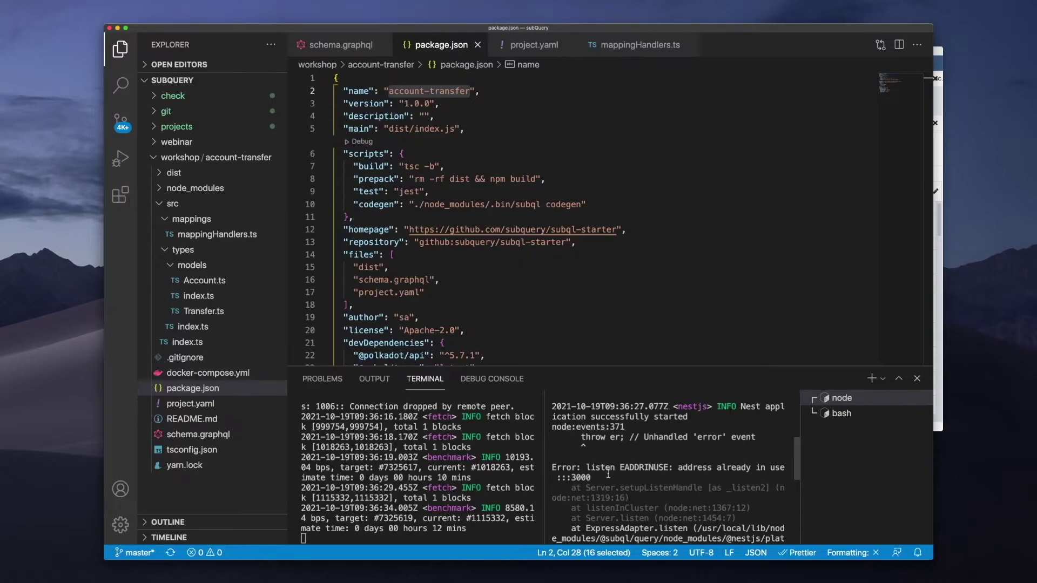
text(exp)
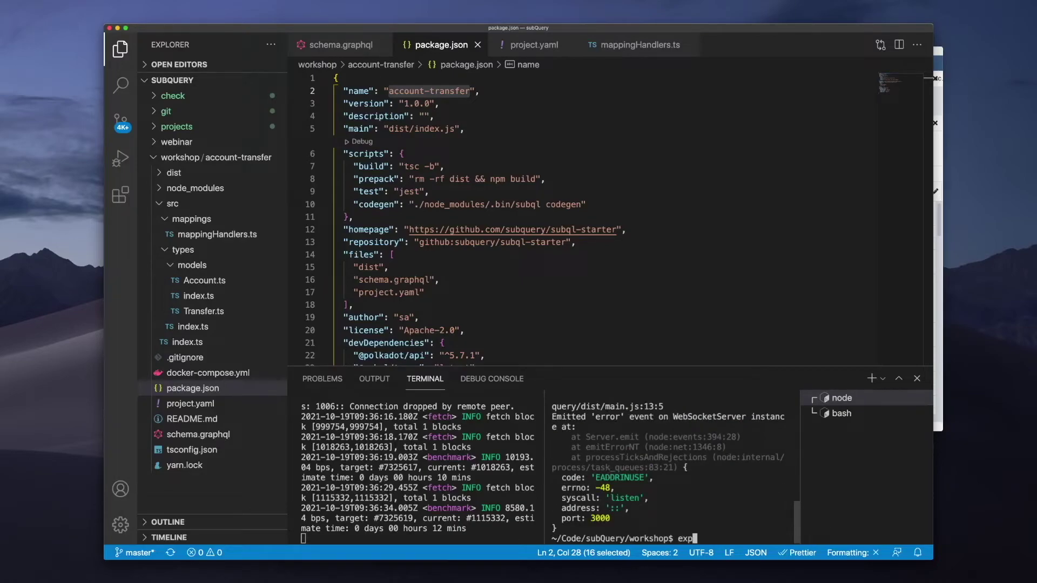
text(ort PORT)
text(=3001)
key(Return)
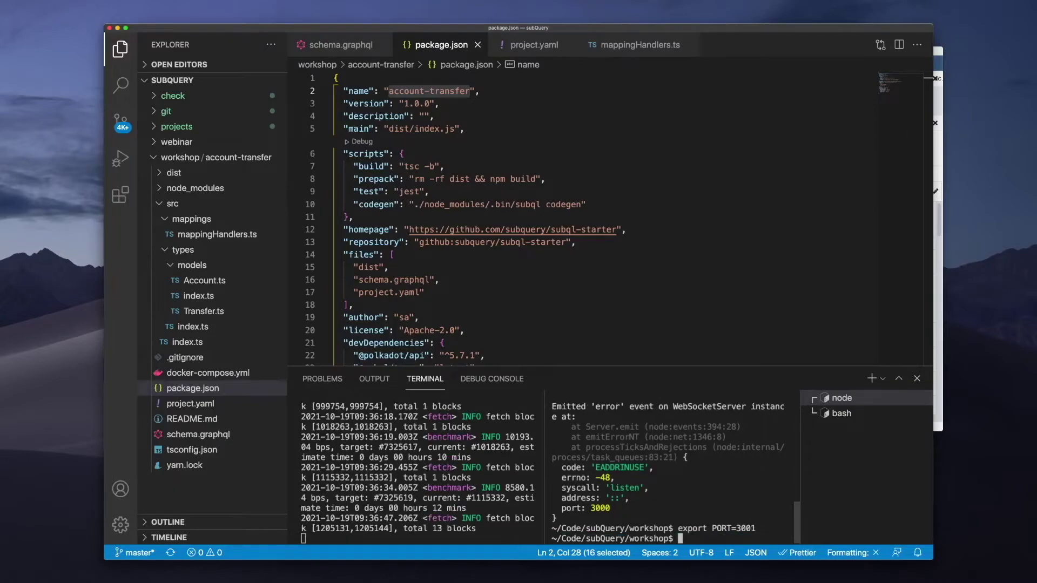
text(subql-query -n account-transfer --playground)
key(Return)
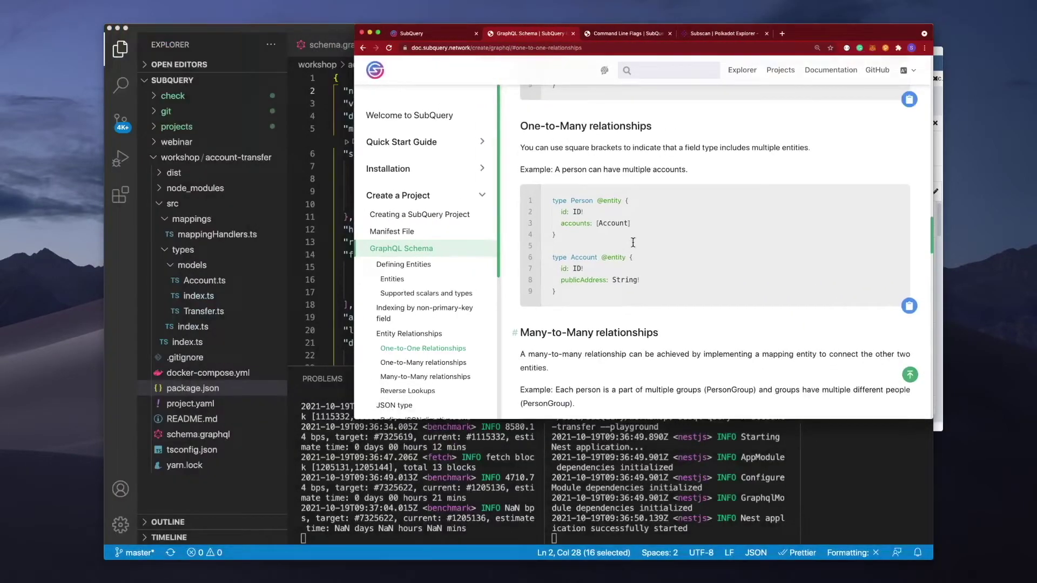
Open localhost:3001 and run query{ accounts{ nodes{ id } } } in the Playground
click(651, 48)
text(localhost:3001/)
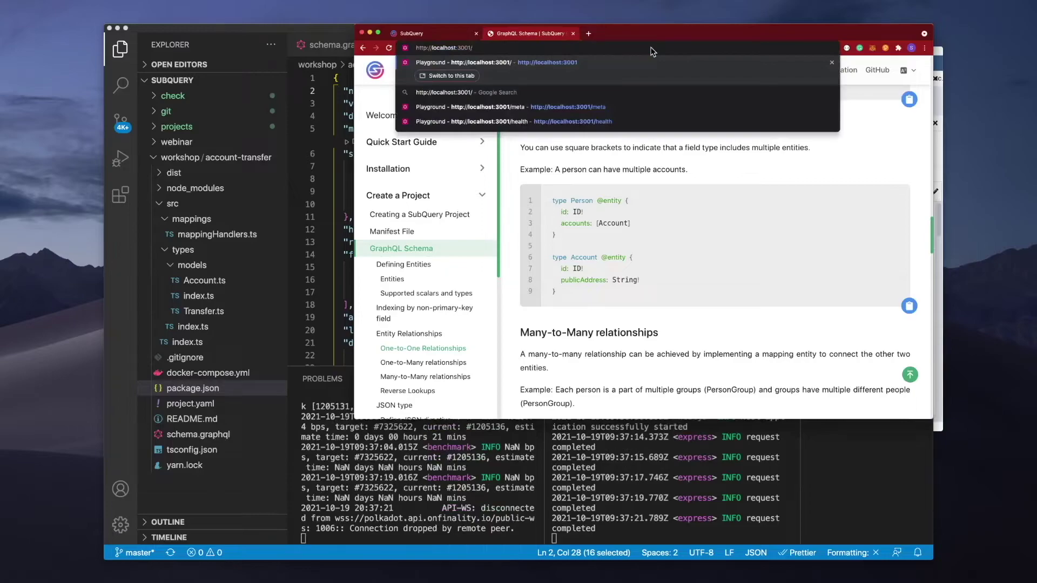
key(Return)
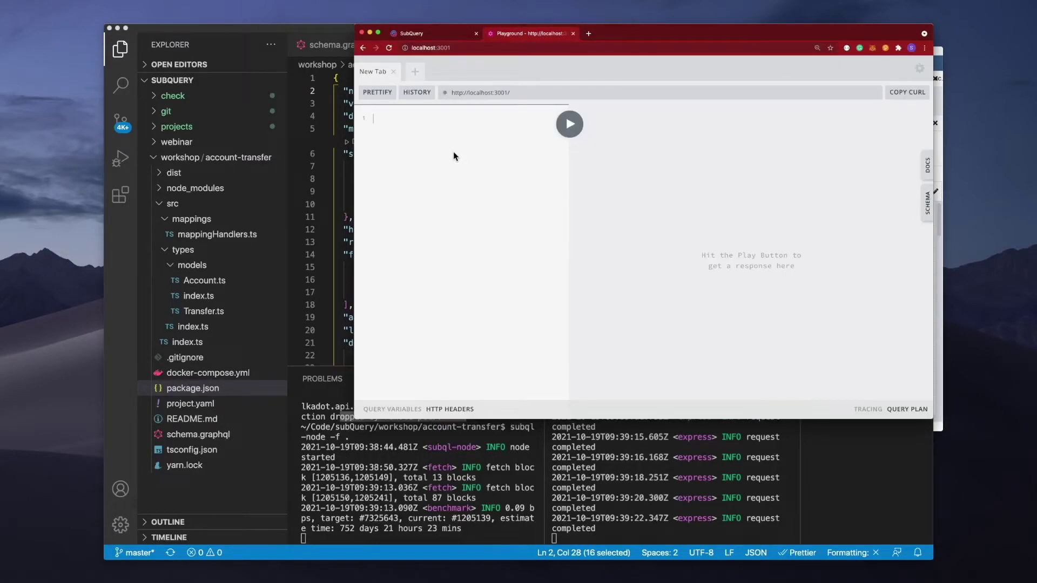
click(453, 155)
text(qu)
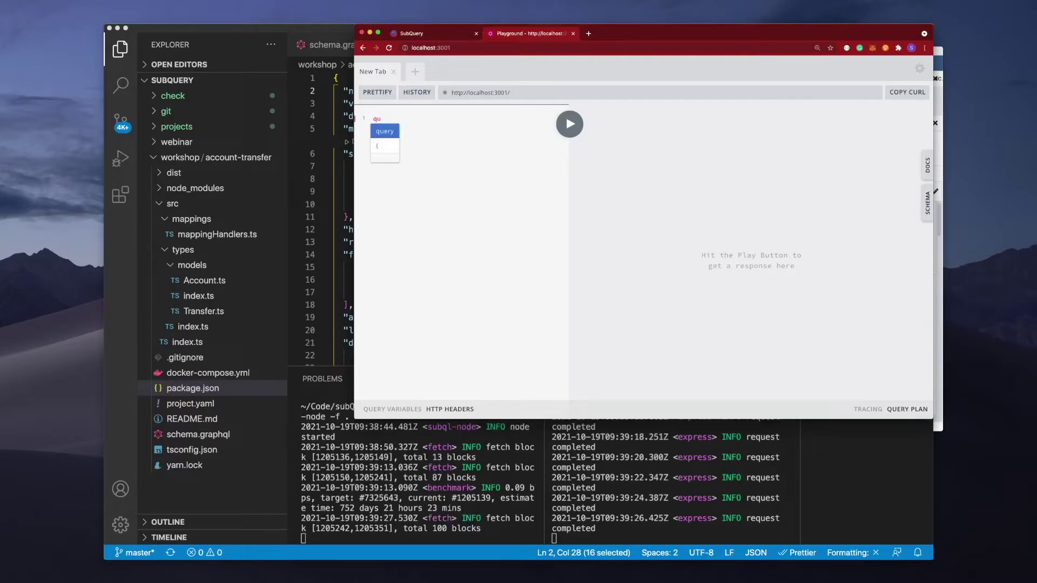
text(ery{)
key(Return)
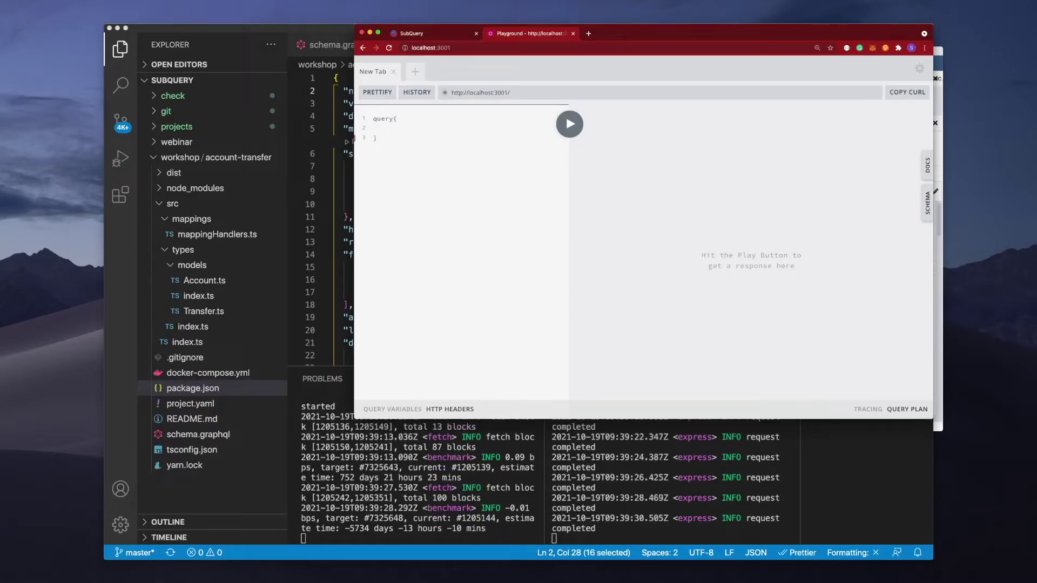
text(accounts)
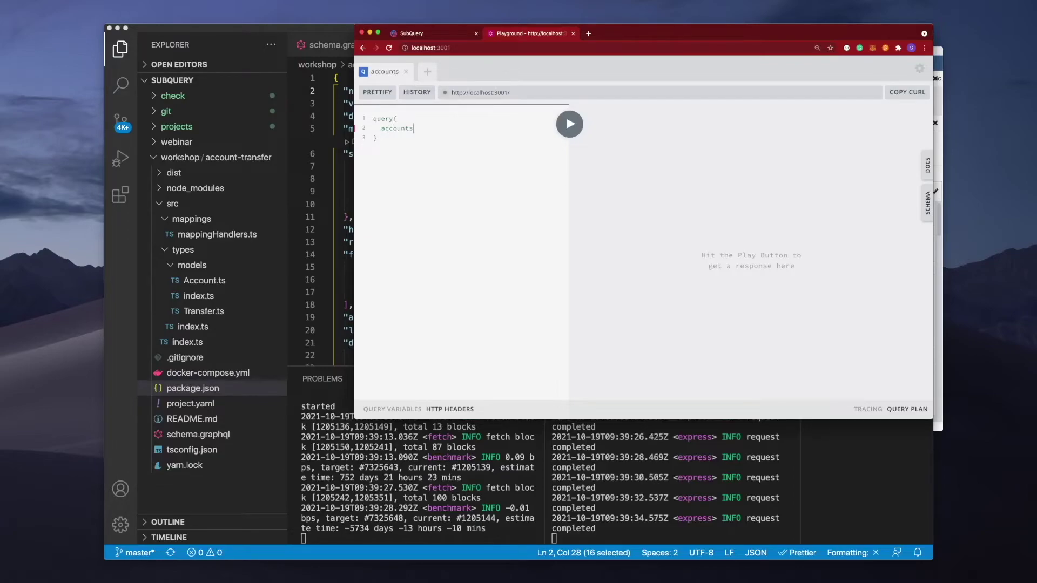
text({)
key(Return)
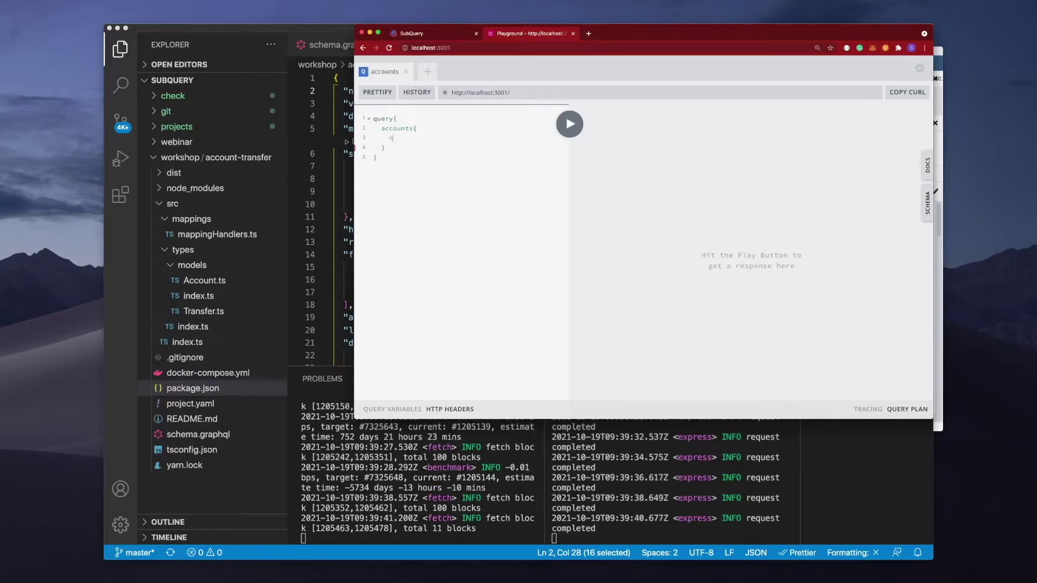
text(nodes{)
key(Return)
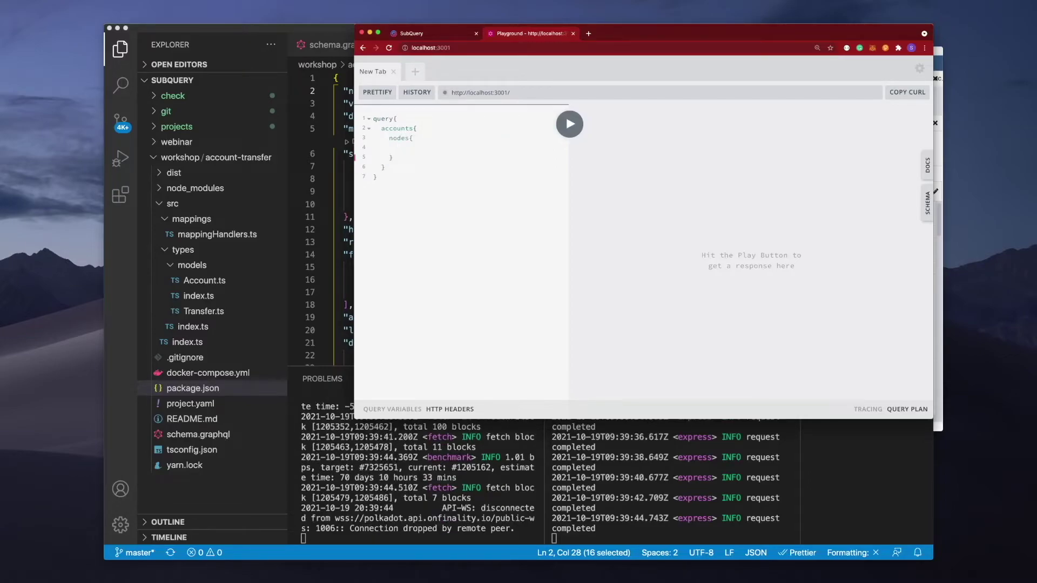
text(id)
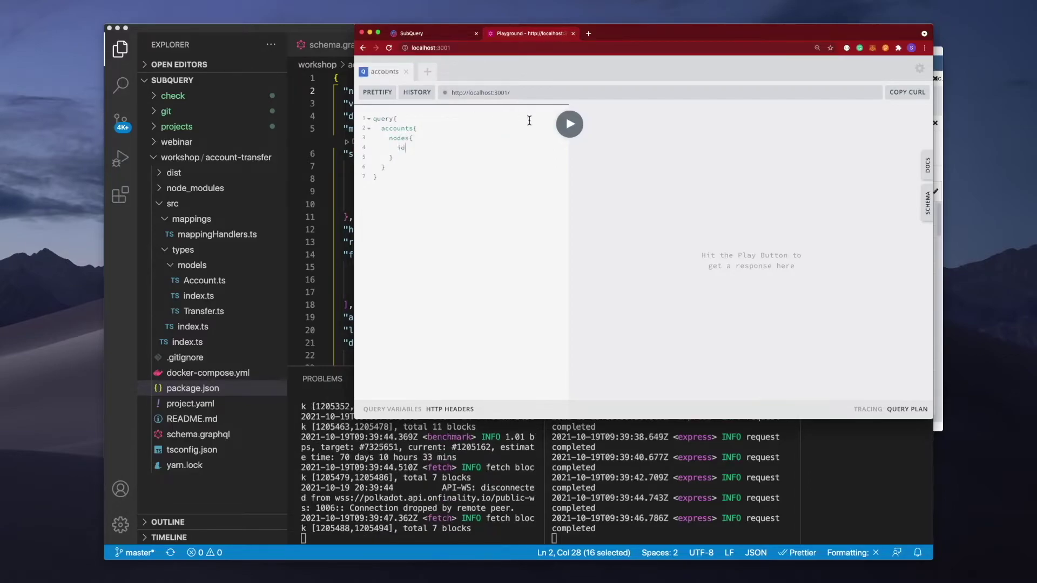
click(568, 124)
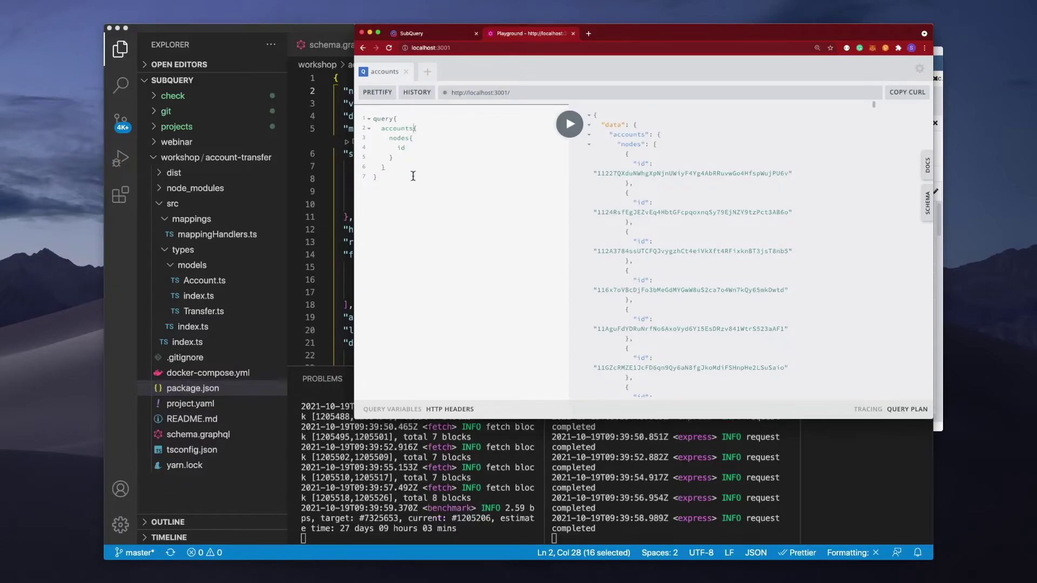
text(()
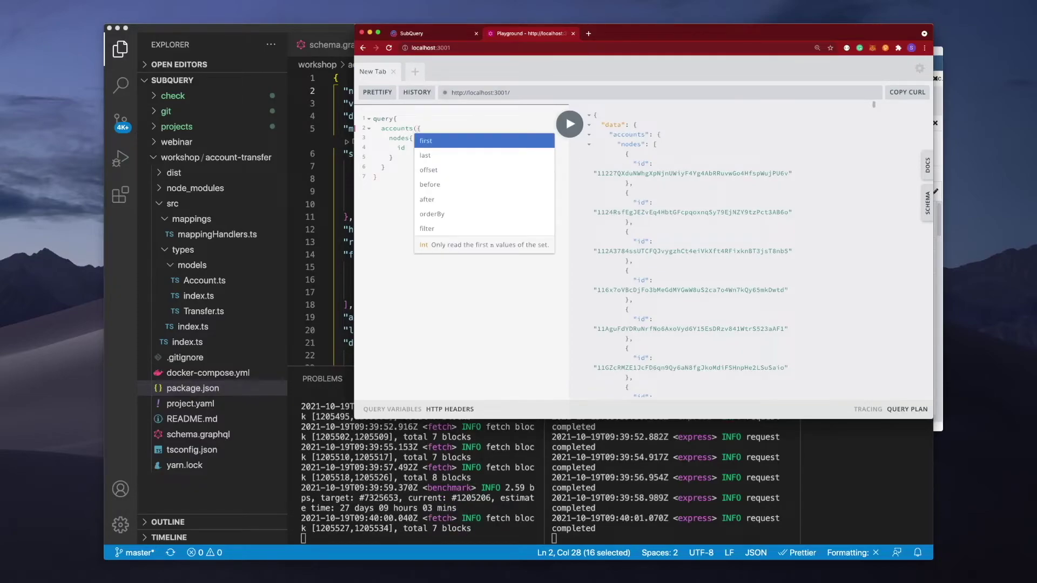
Rerun the accounts query with first:5, then select 'accounts' for replacement
key(Return)
text(:5)
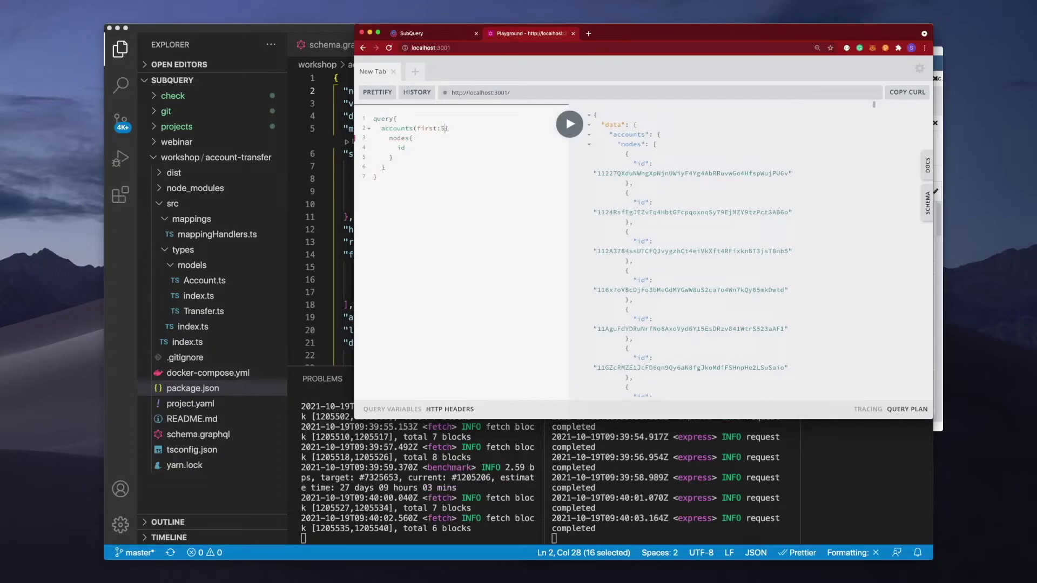
text())
click(570, 124)
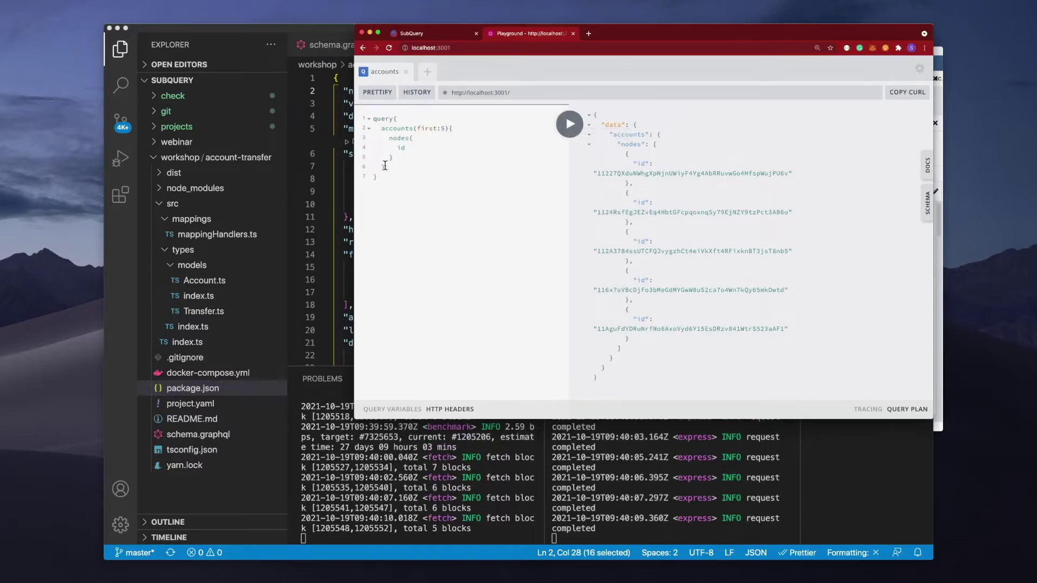
double_click(403, 130)
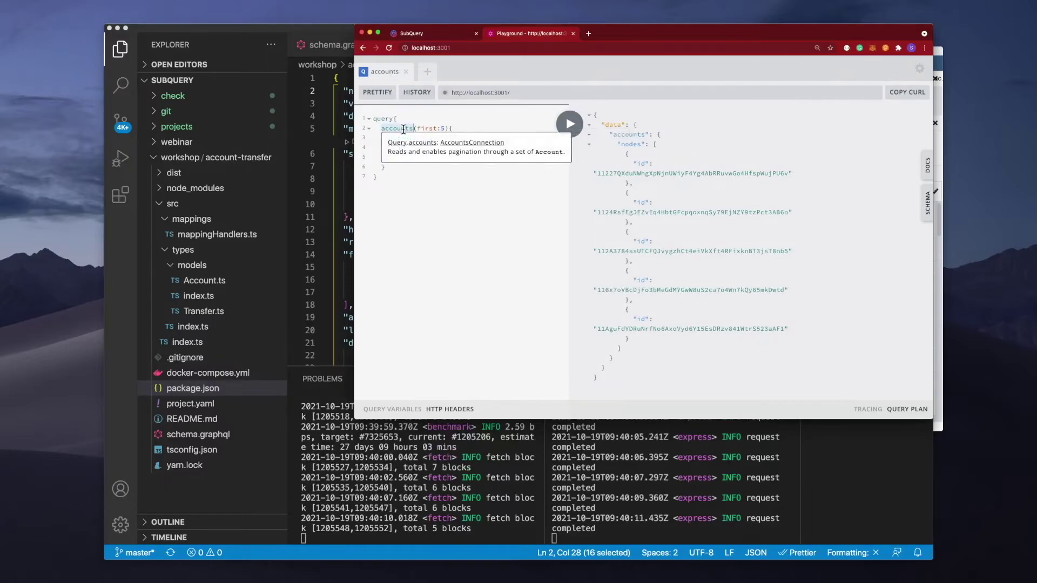
text(tra)
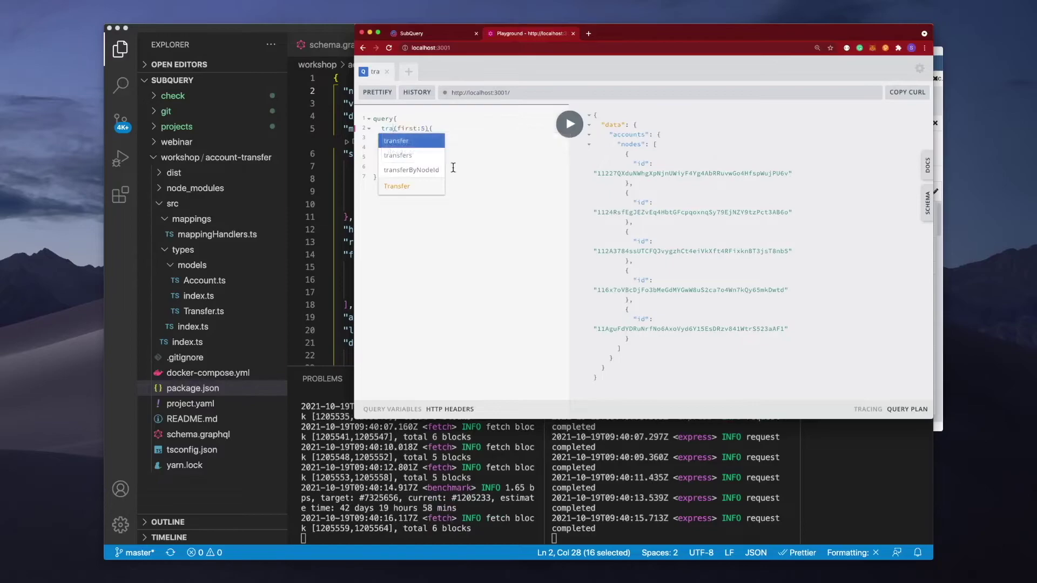
Query transfers instead and rerun with amount and blockNumber added under id
click(425, 153)
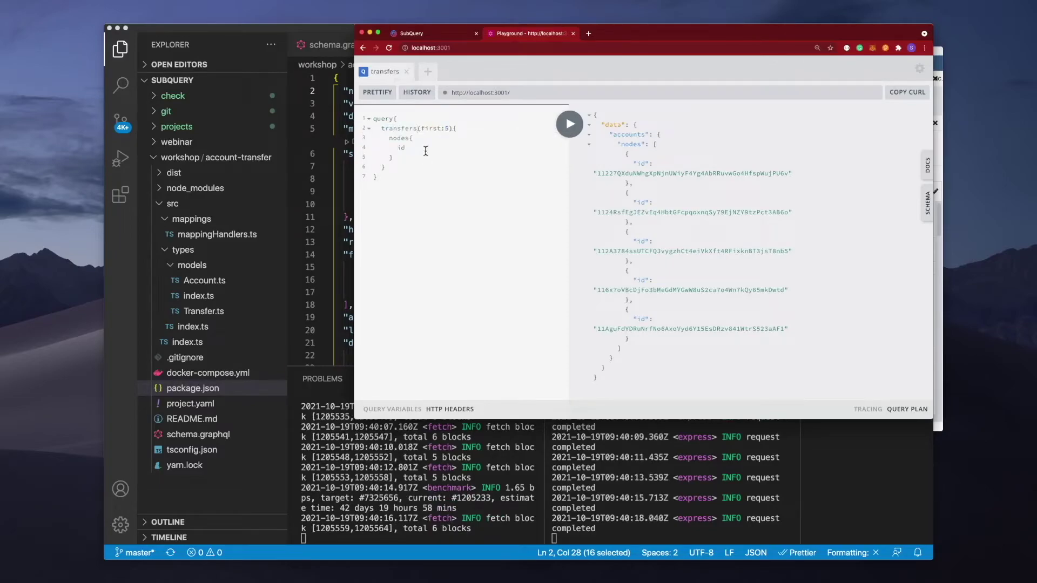
click(569, 125)
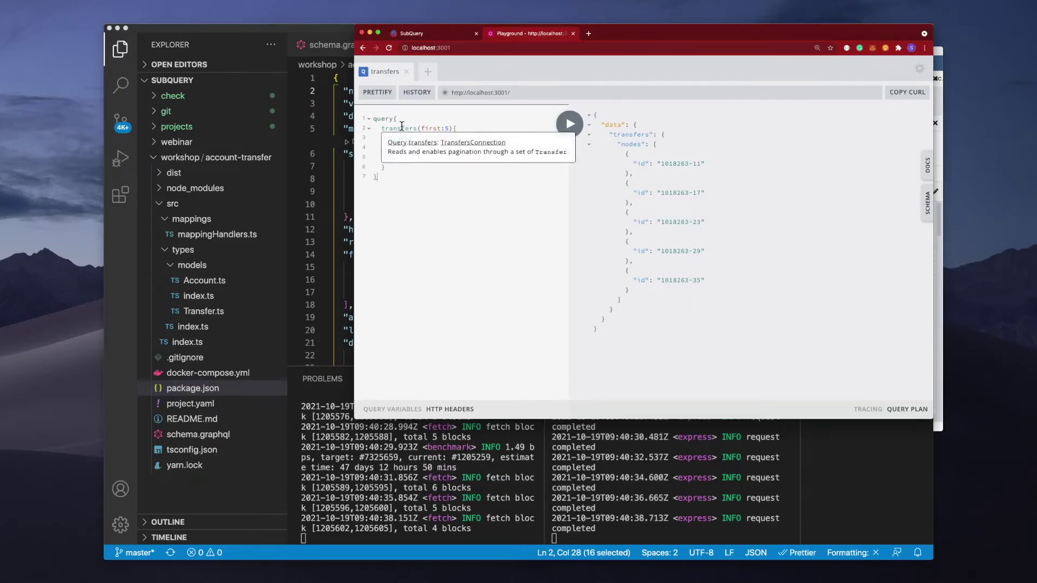
click(430, 147)
key(Return)
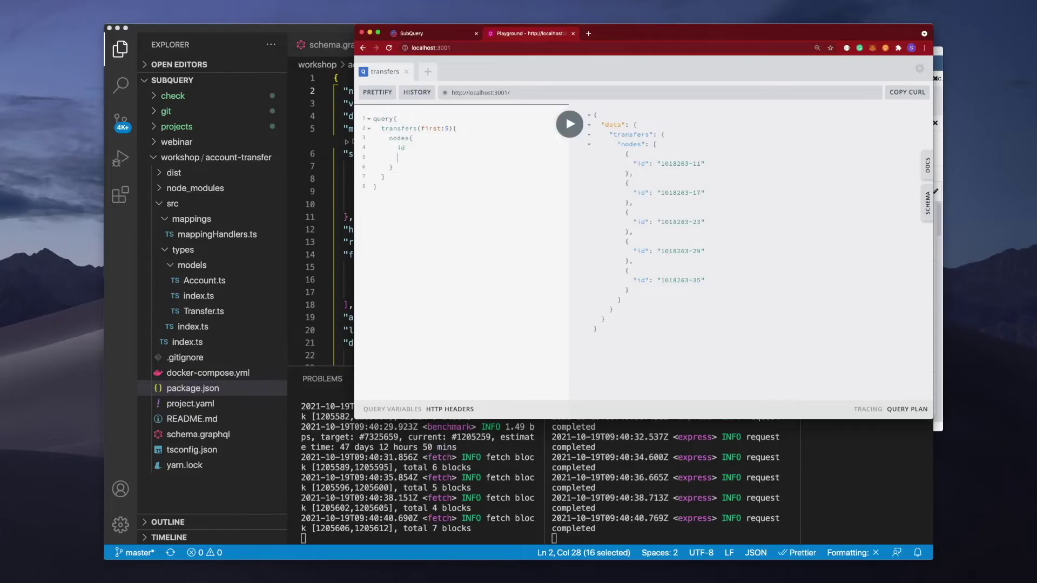
text(amount)
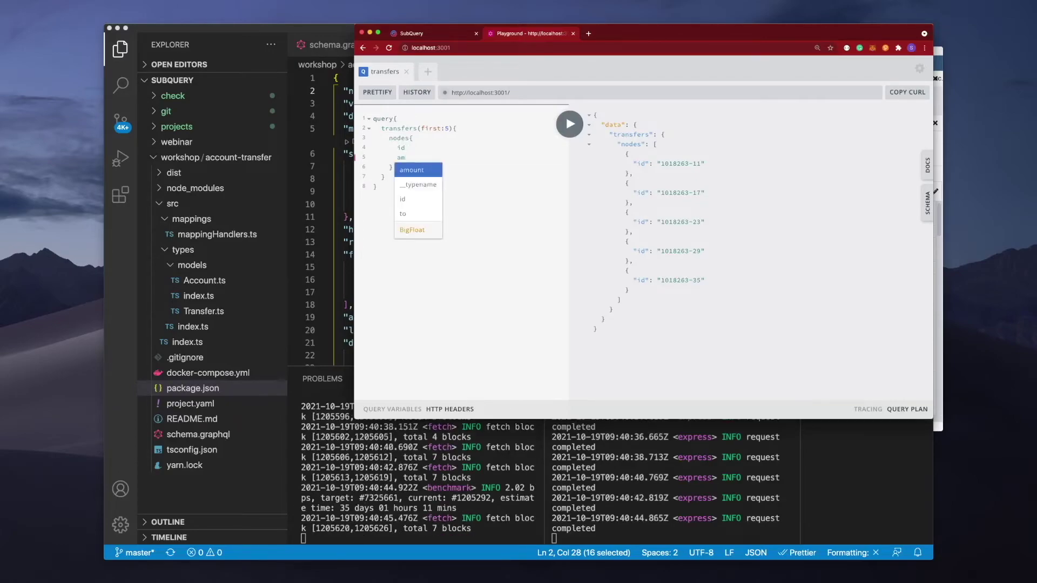
key(Return)
text(blockNumber)
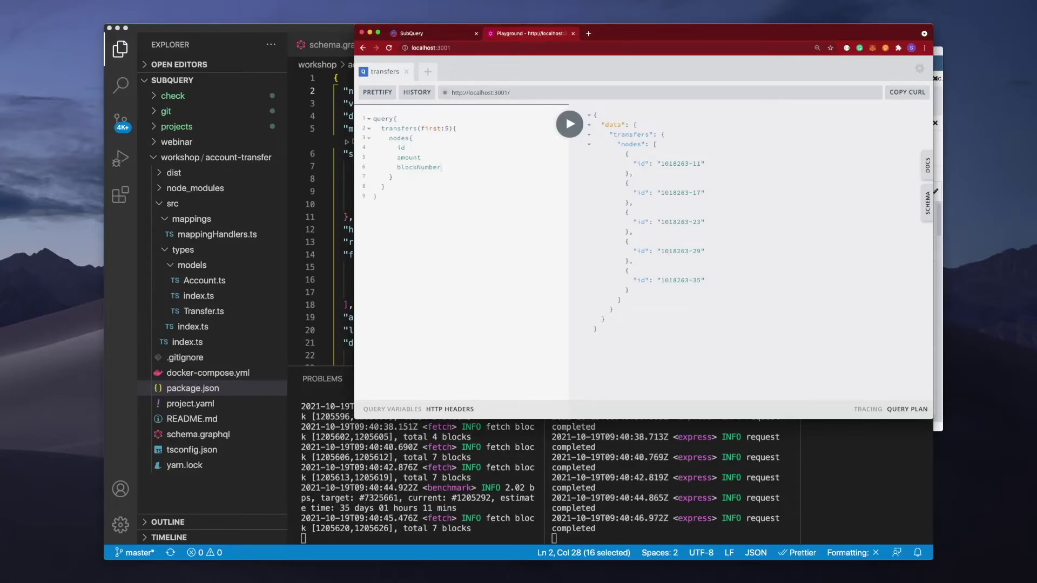
click(571, 126)
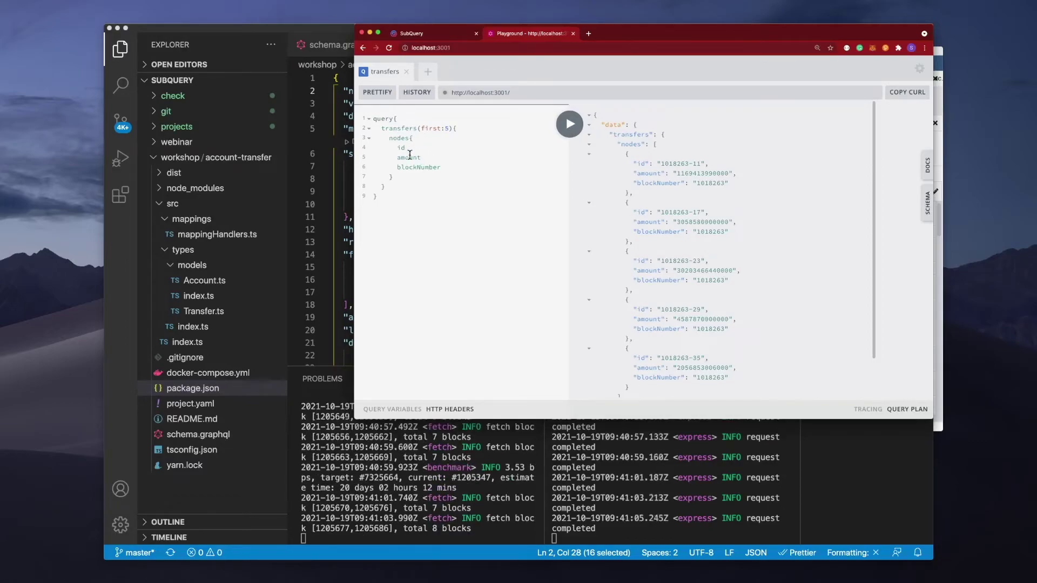
mouse_move(409, 157)
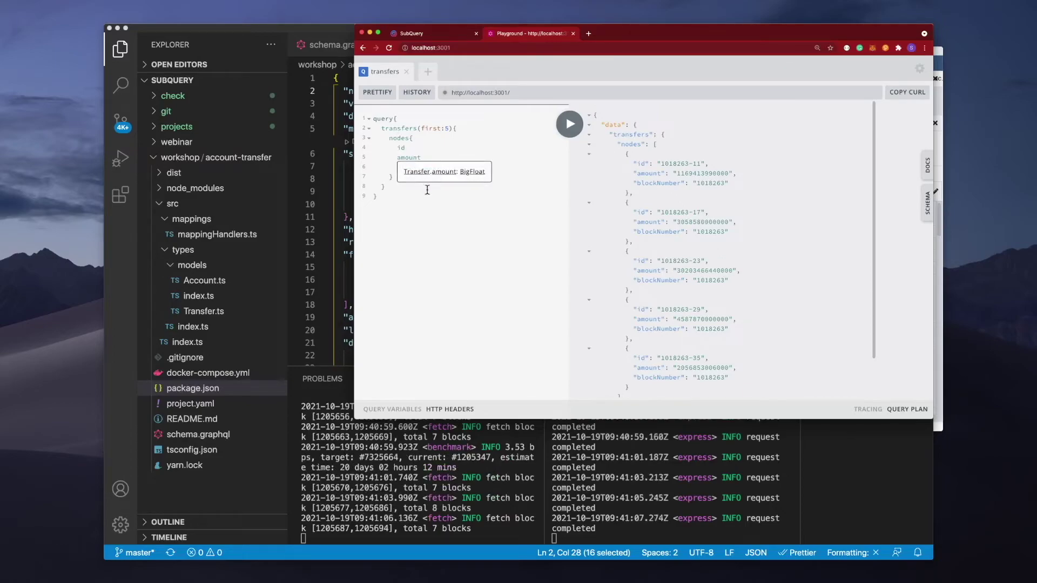
text(blockNumber)
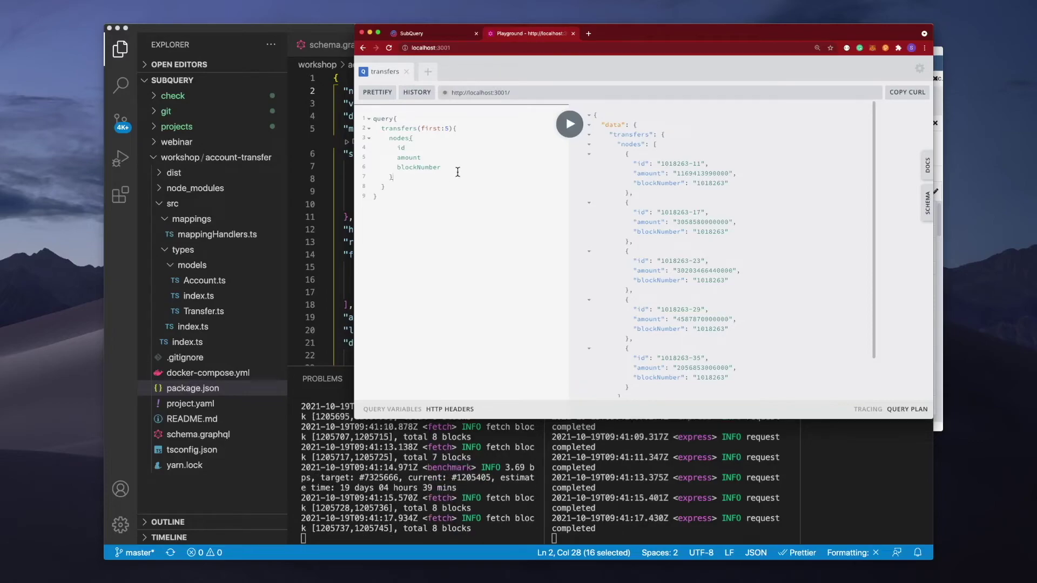
key(Return)
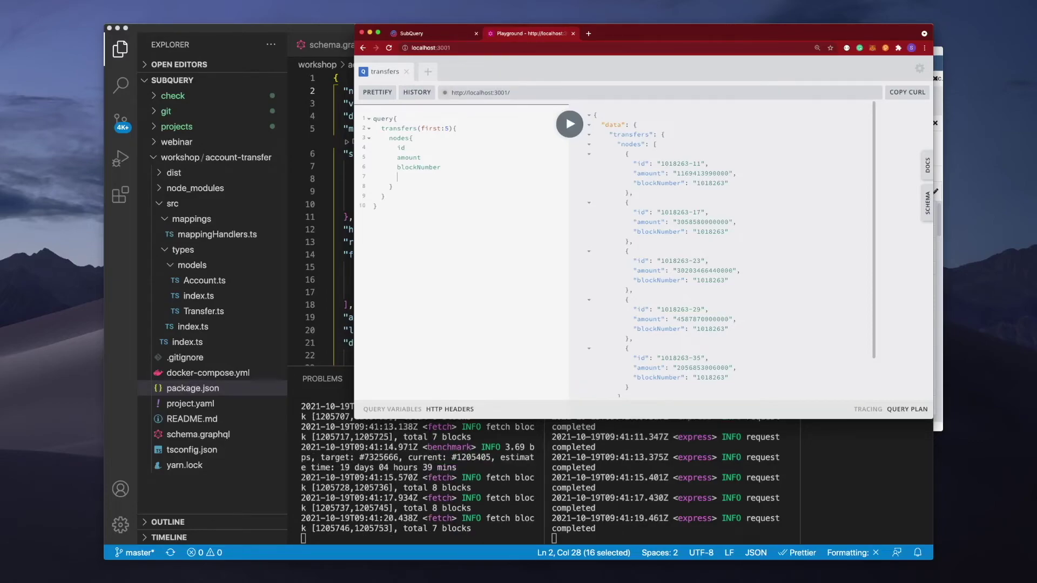
text(to)
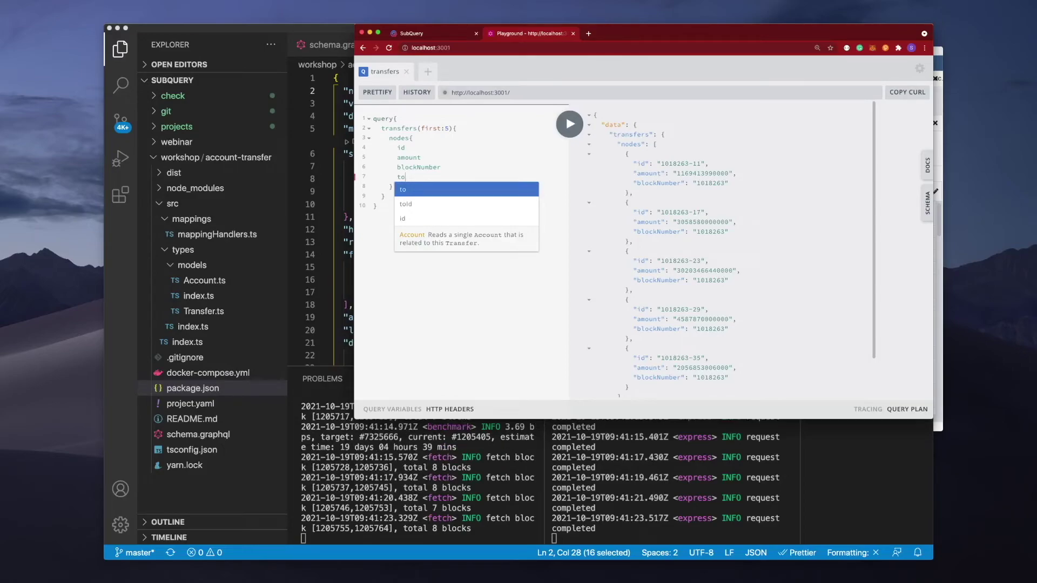
Add the to field as to{ id } under blockNumber and rerun the transfers query
key(Escape)
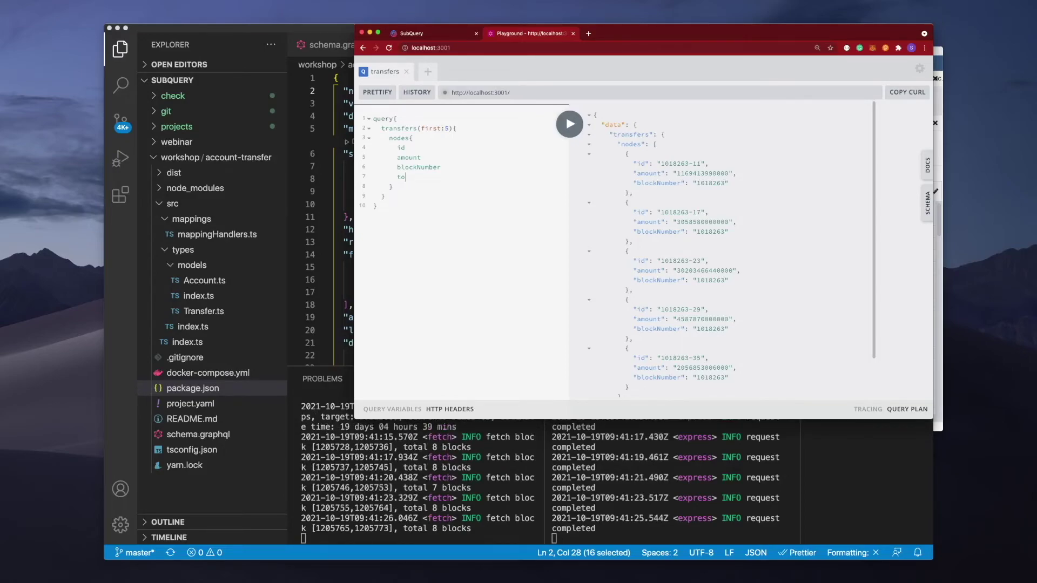
click(571, 127)
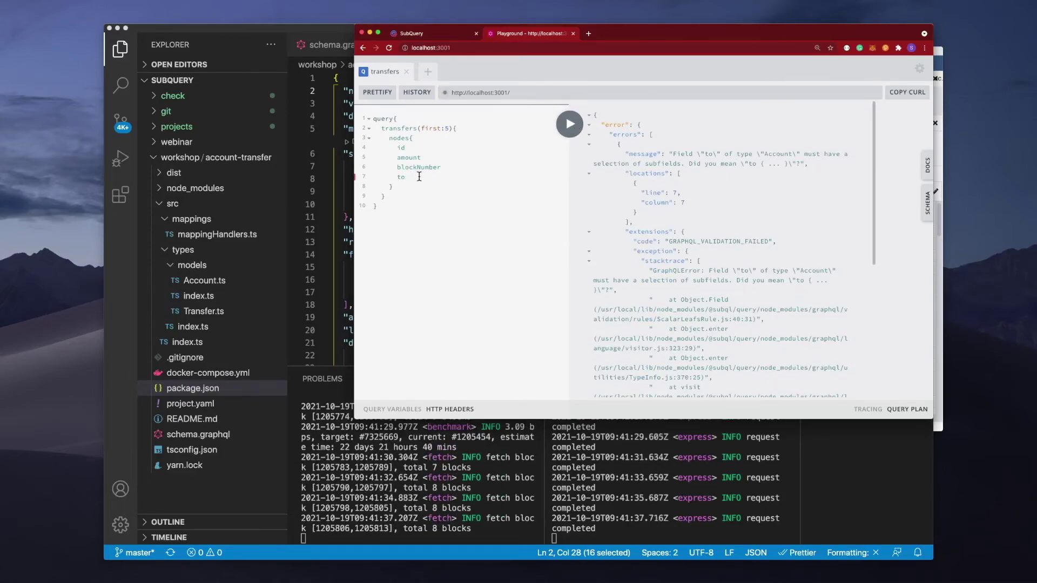
text({)
key(Return)
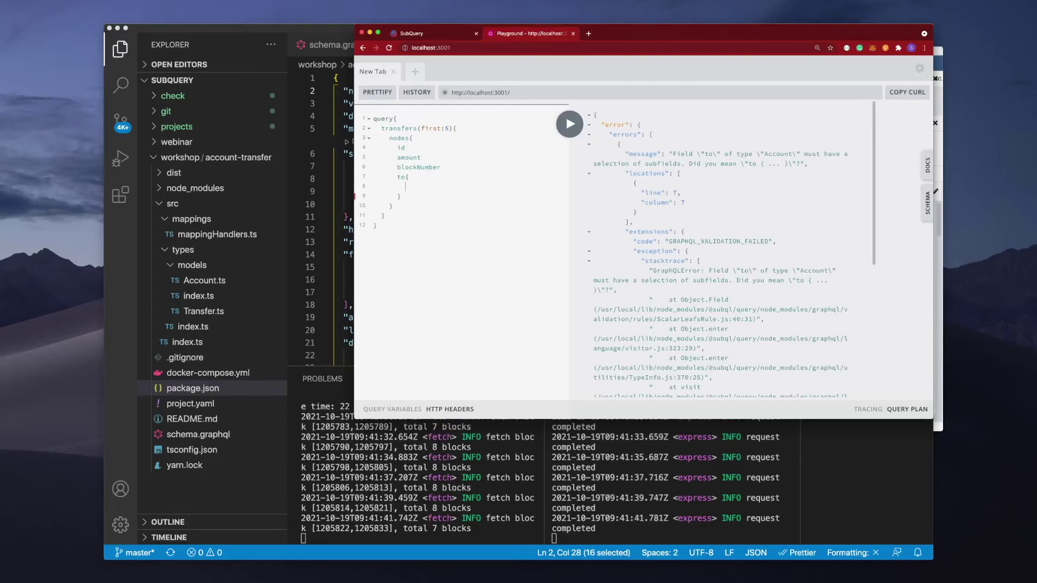
text(id)
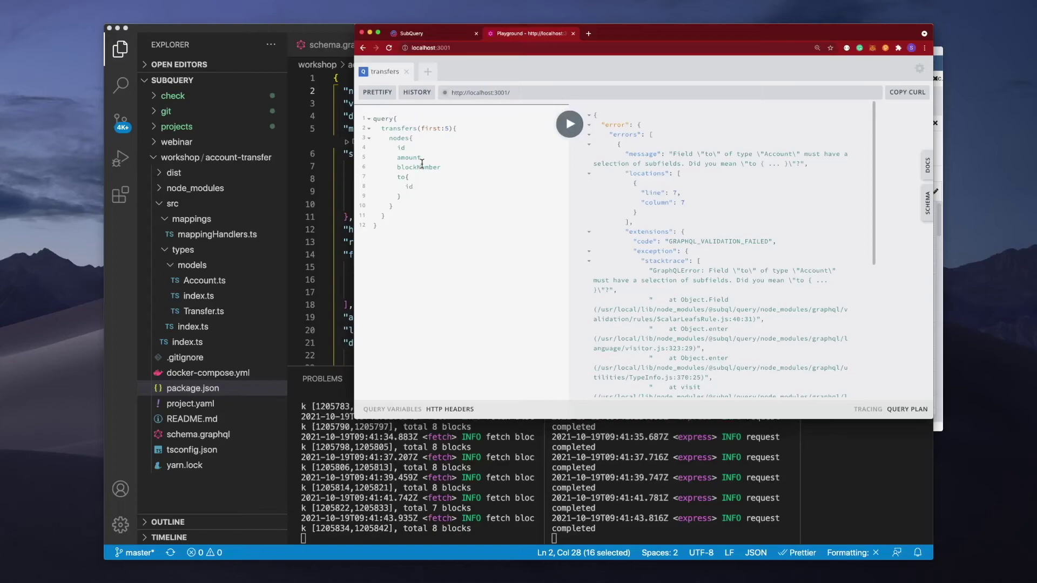
click(570, 125)
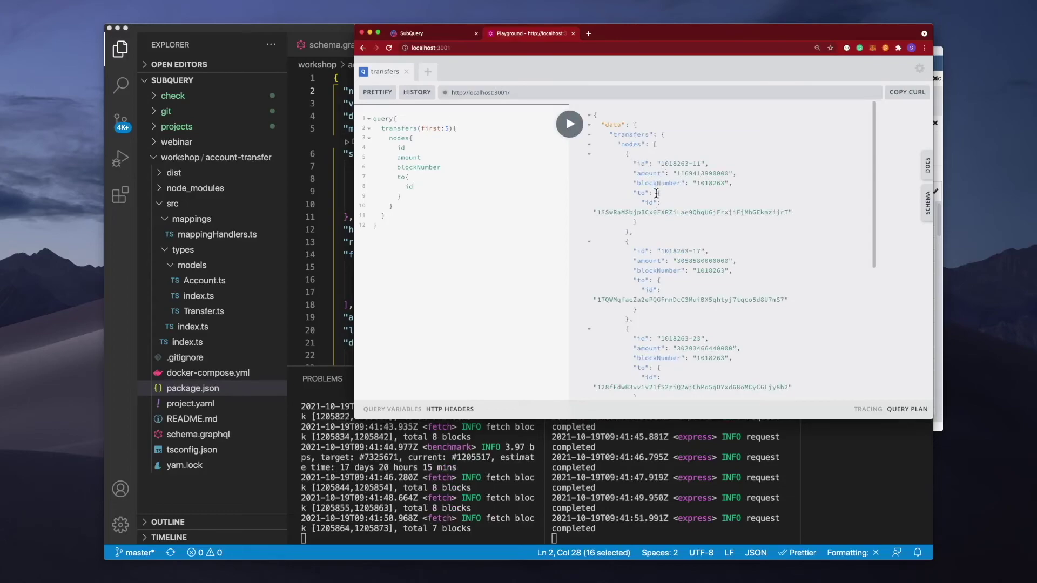
Highlight the first transfer's recipient account id and amount value in the results
double_click(654, 212)
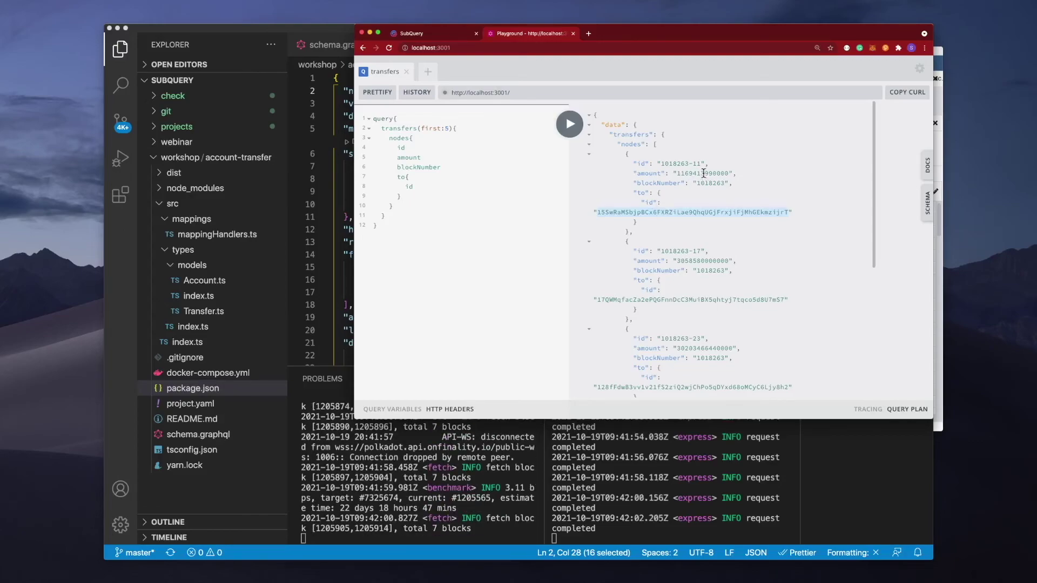
drag(677, 173, 704, 173)
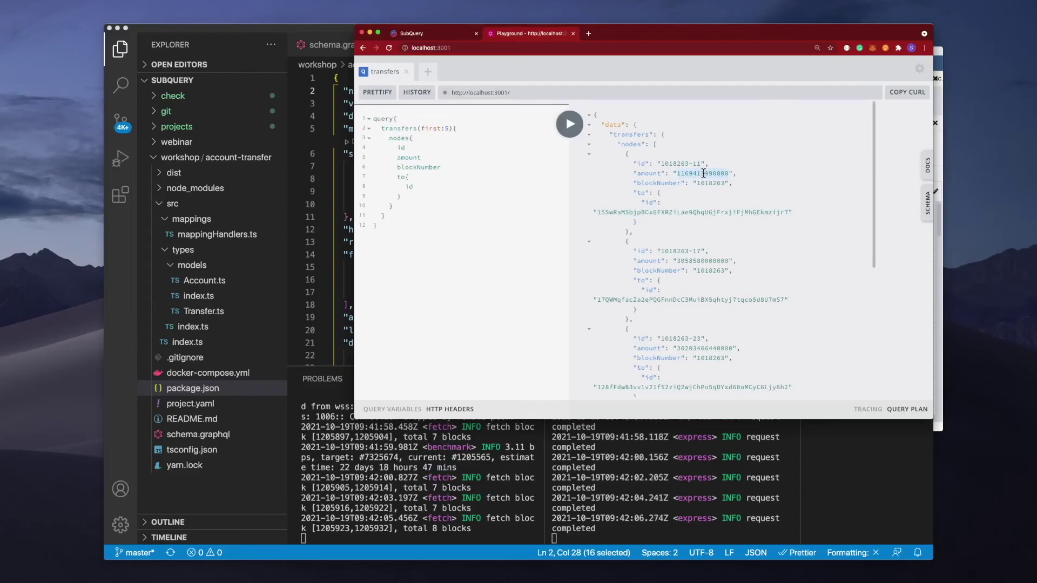
double_click(697, 173)
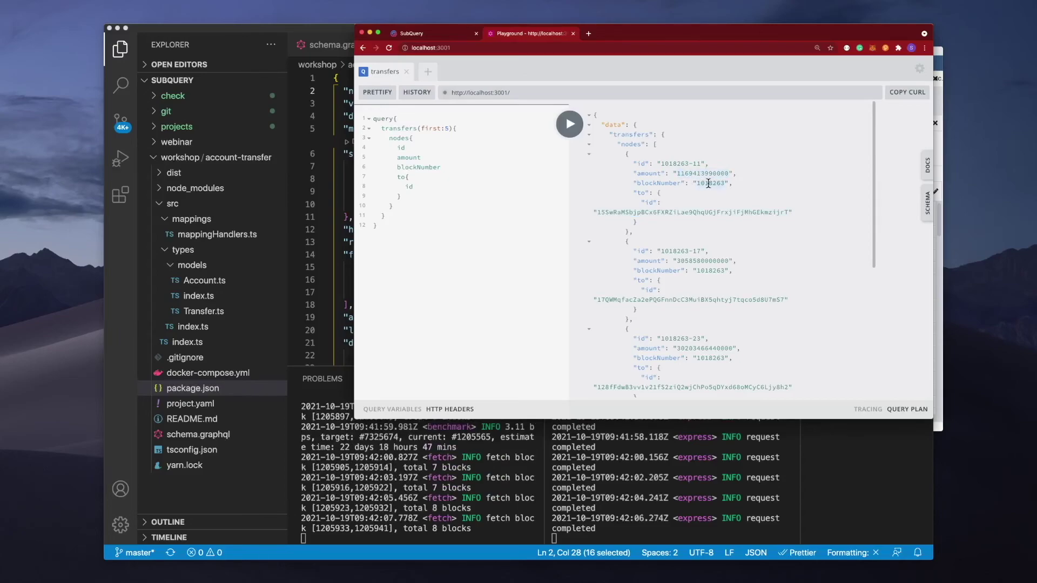
double_click(653, 212)
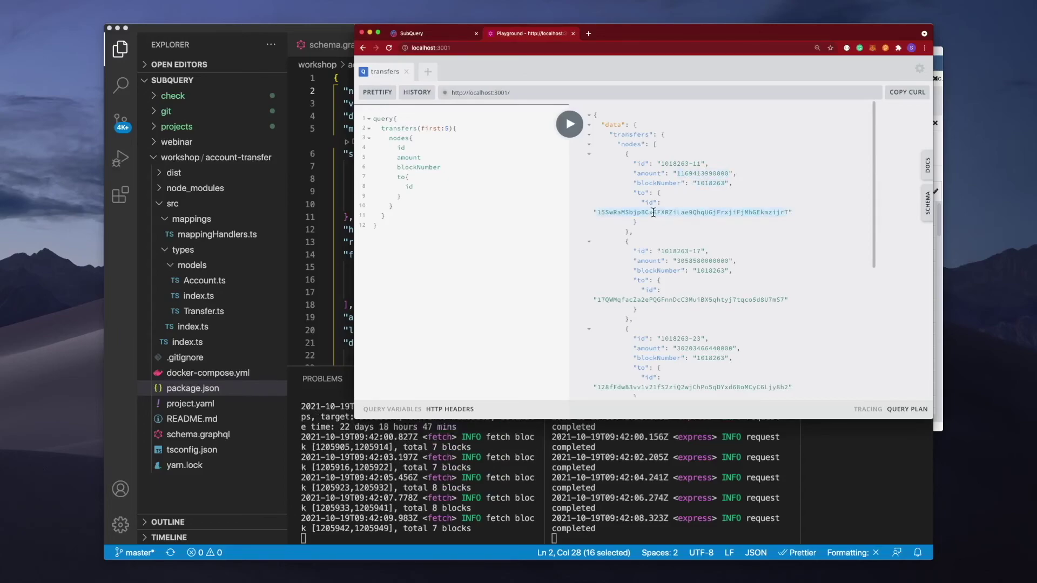